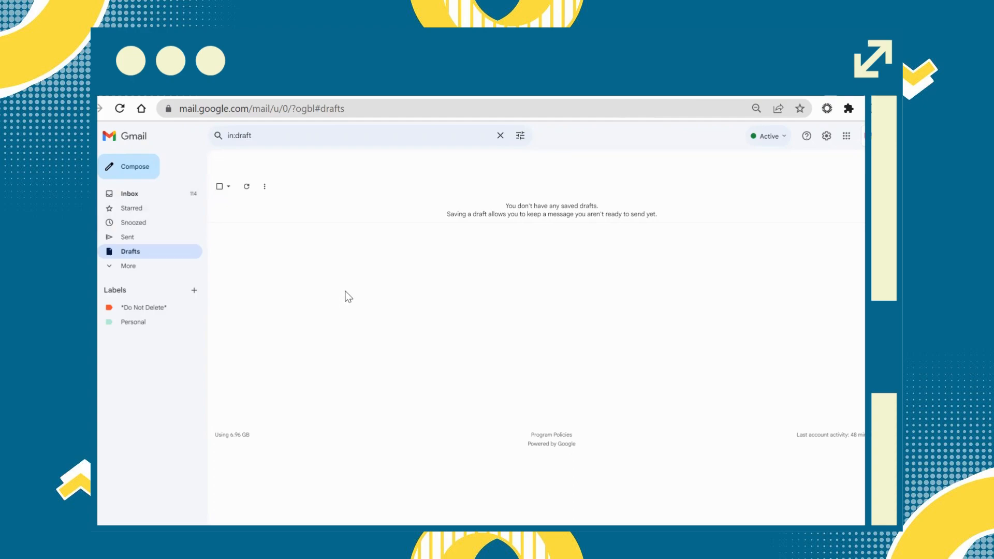
Enlarge the Gmail page to 100% zoom and start composing a new message
{"action": "key", "text": "ctrl+plus"}
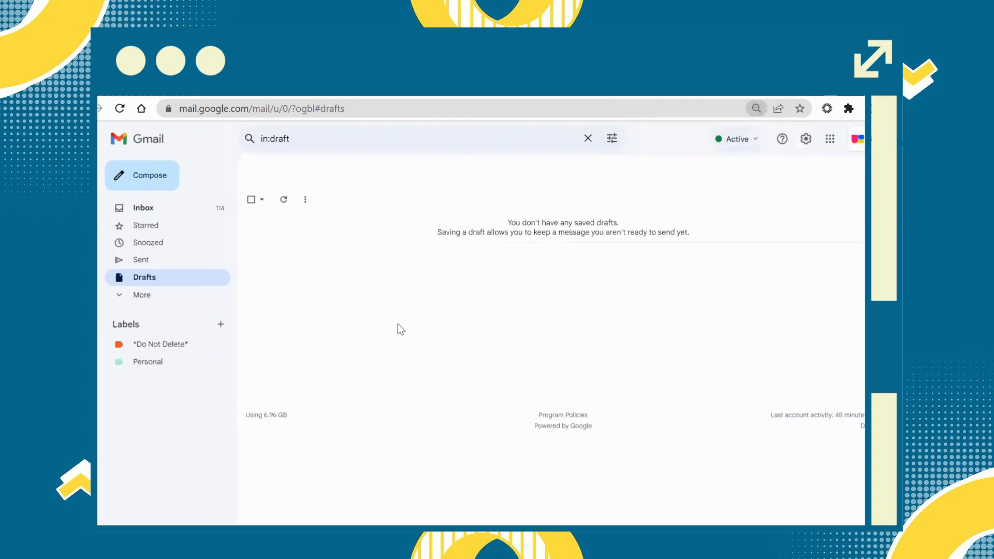
{"action": "key", "text": "ctrl+plus"}
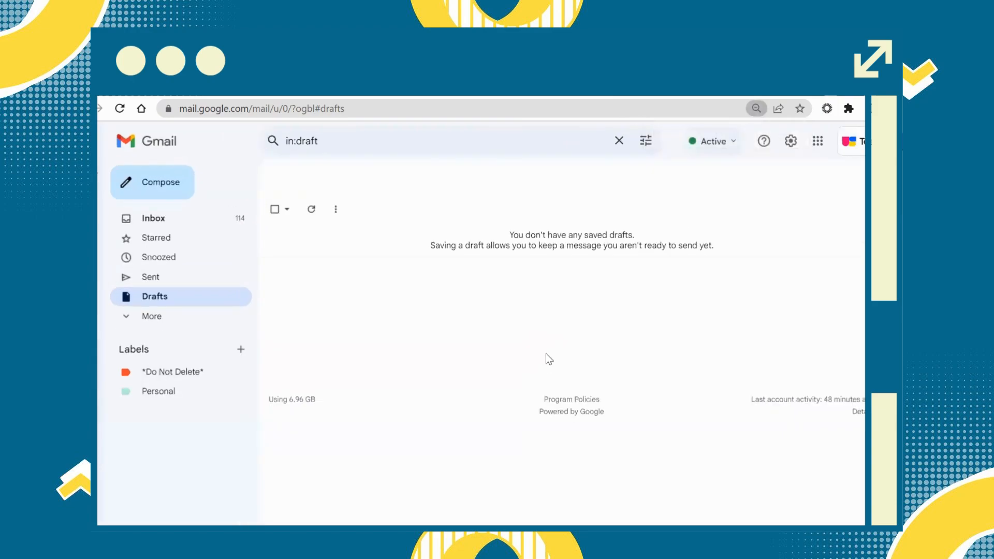
{"action": "key", "text": "ctrl+plus"}
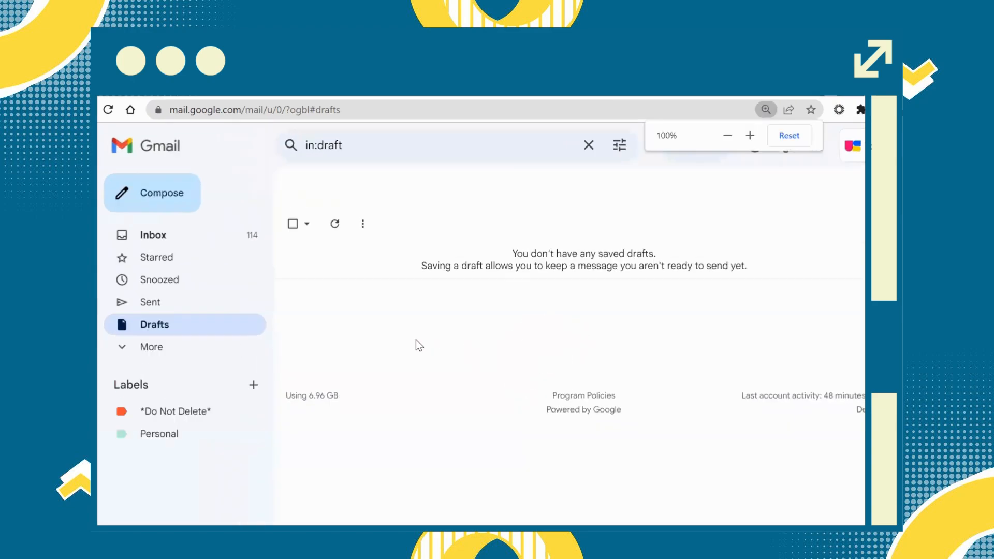
{"action": "left_click", "coordinate": [189, 201]}
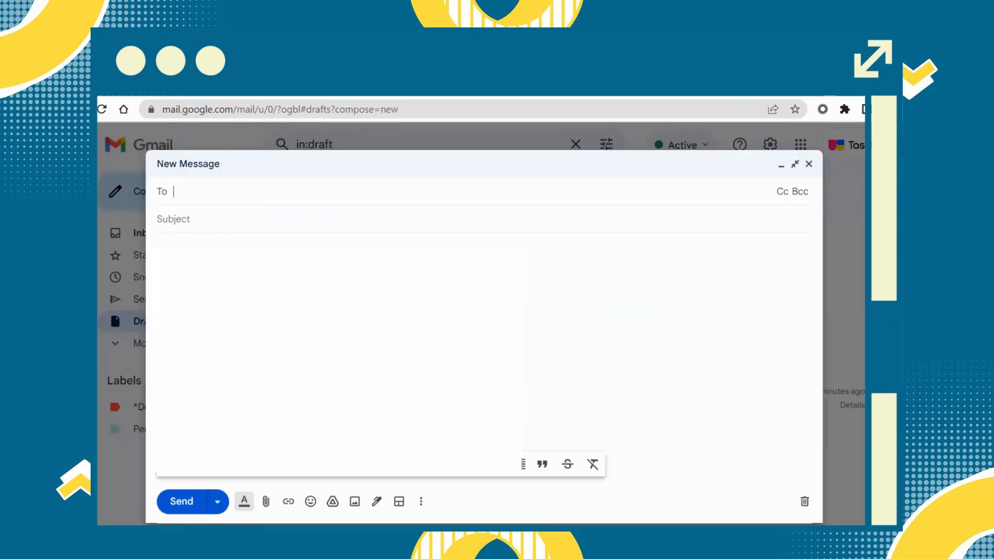
{"action": "left_click", "coordinate": [805, 441]}
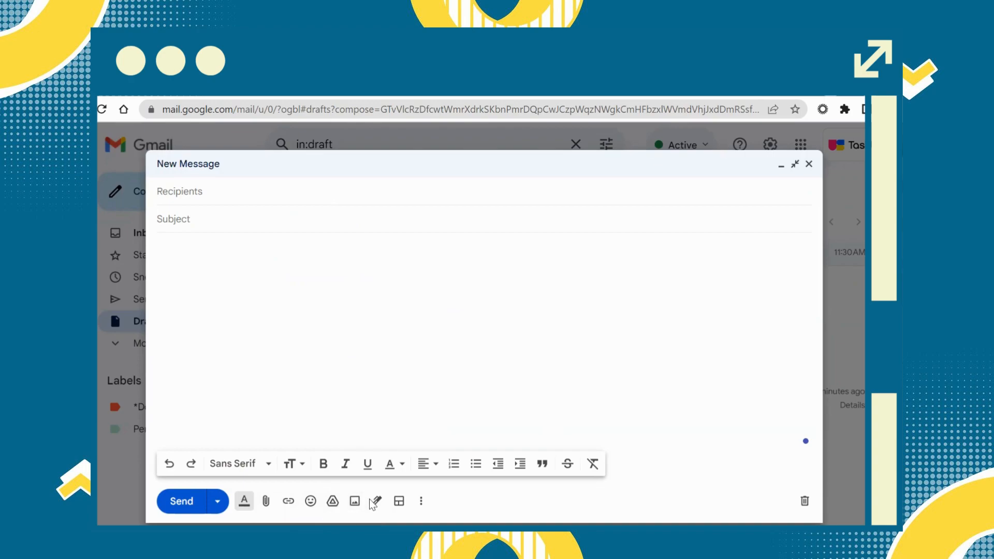
Review the compose window's extra options and open the email layout selection
{"action": "left_click", "coordinate": [423, 510]}
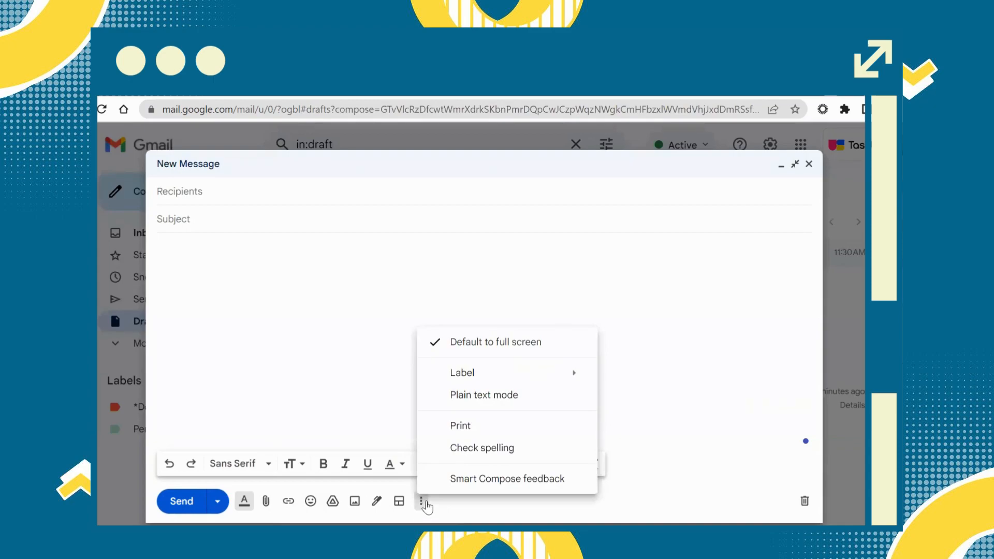
{"action": "mouse_move", "coordinate": [476, 384]}
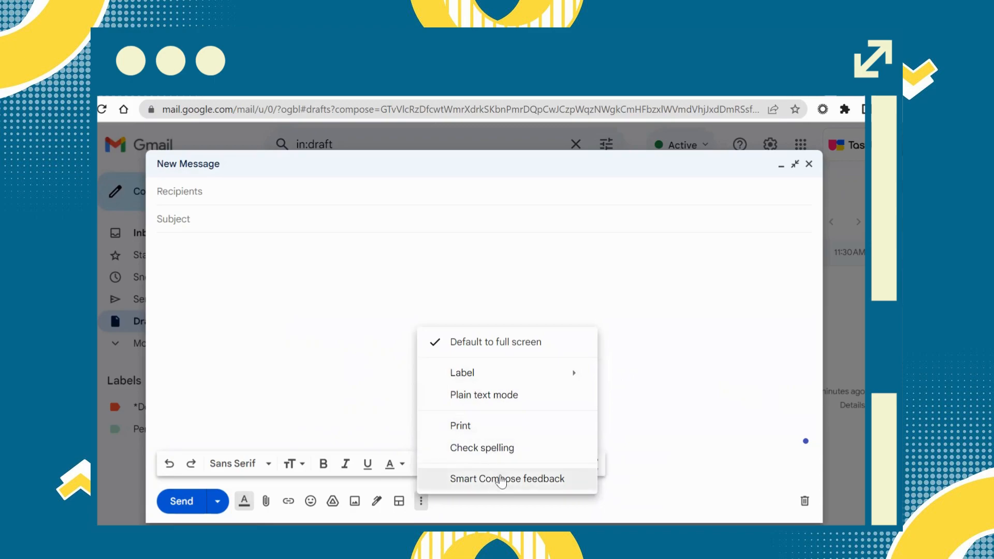
{"action": "left_click", "coordinate": [338, 328]}
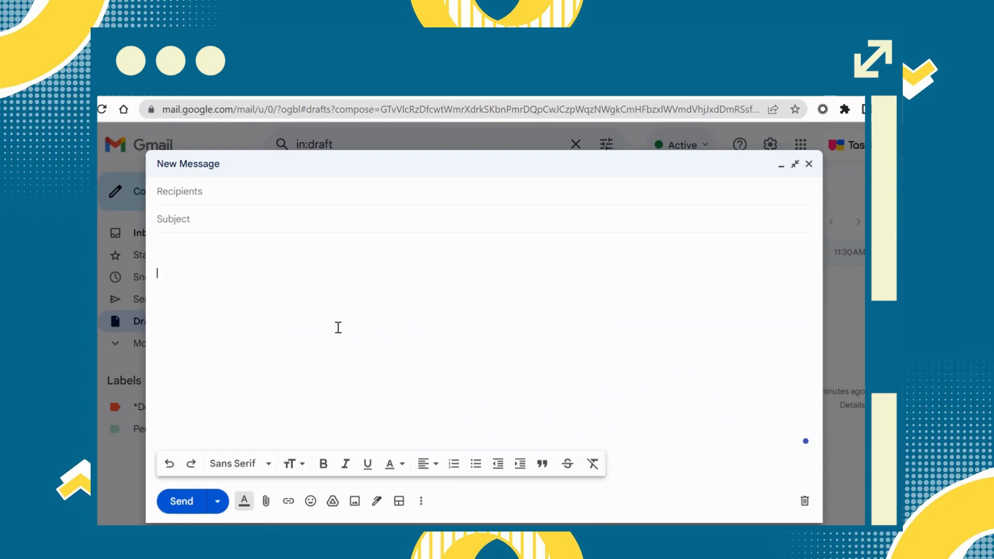
{"action": "left_click", "coordinate": [400, 499]}
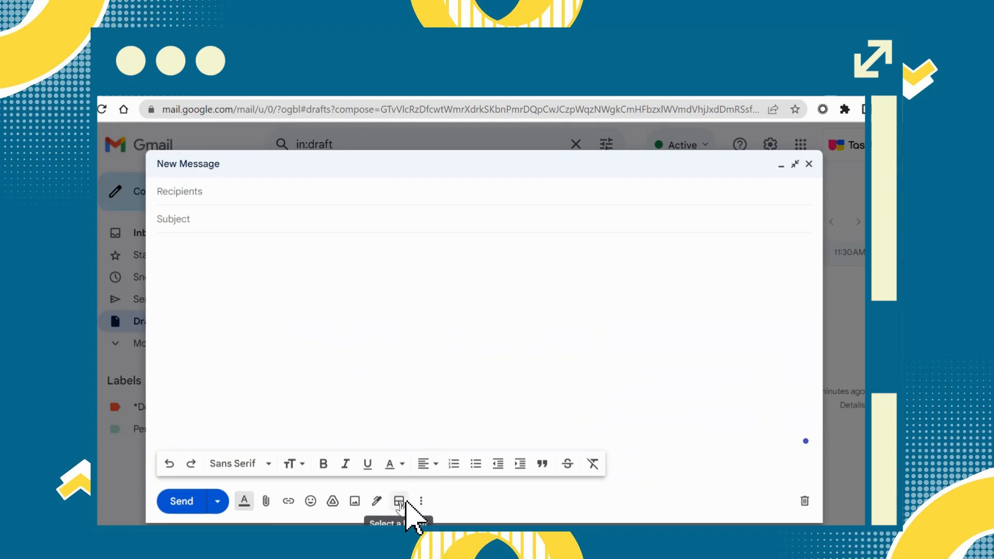
{"action": "left_click", "coordinate": [400, 503]}
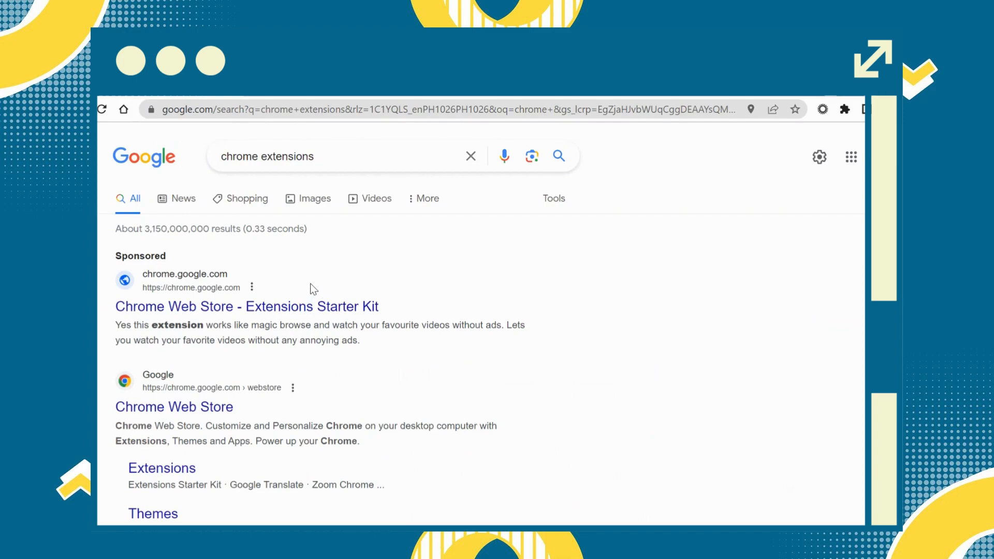
Search the Chrome Web Store's extensions for "gmail templates" and open Gmail Email Templates by cloudHQ
{"action": "left_click", "coordinate": [332, 304]}
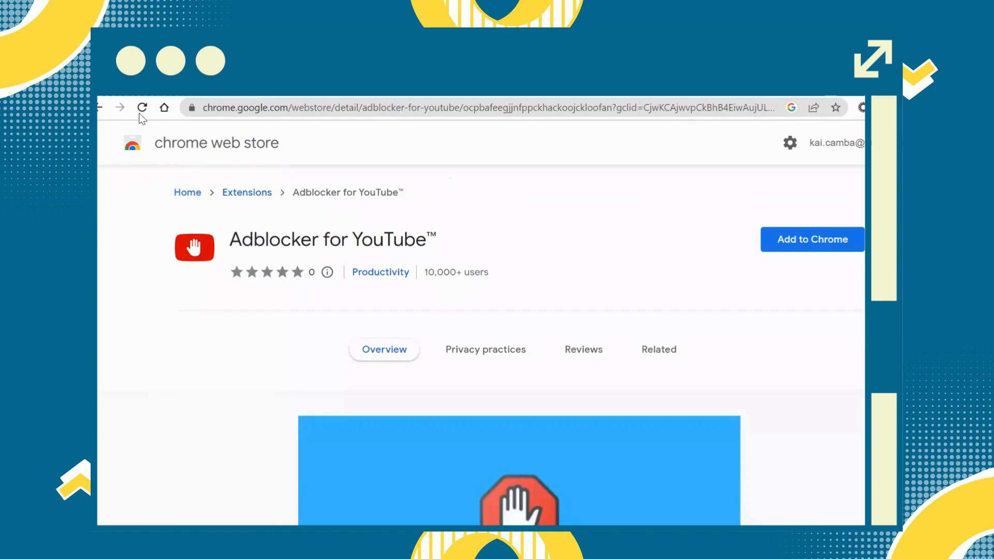
{"action": "left_click", "coordinate": [103, 108]}
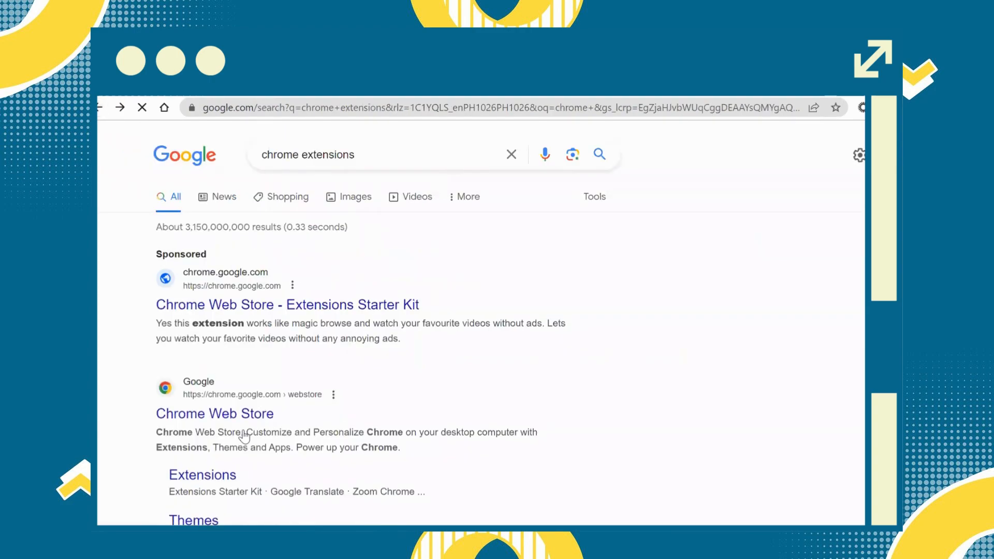
{"action": "left_click", "coordinate": [238, 510]}
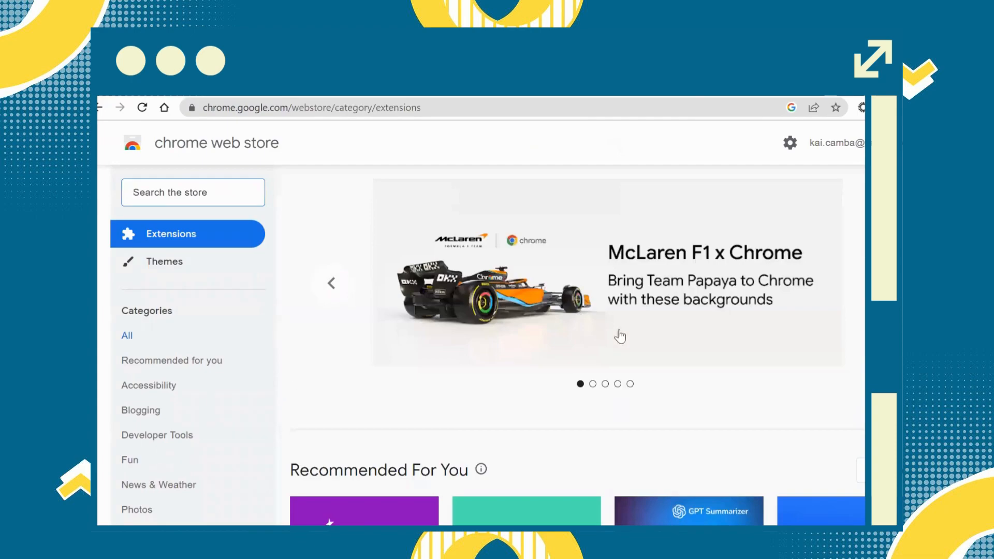
{"action": "type", "text": "gmail "}
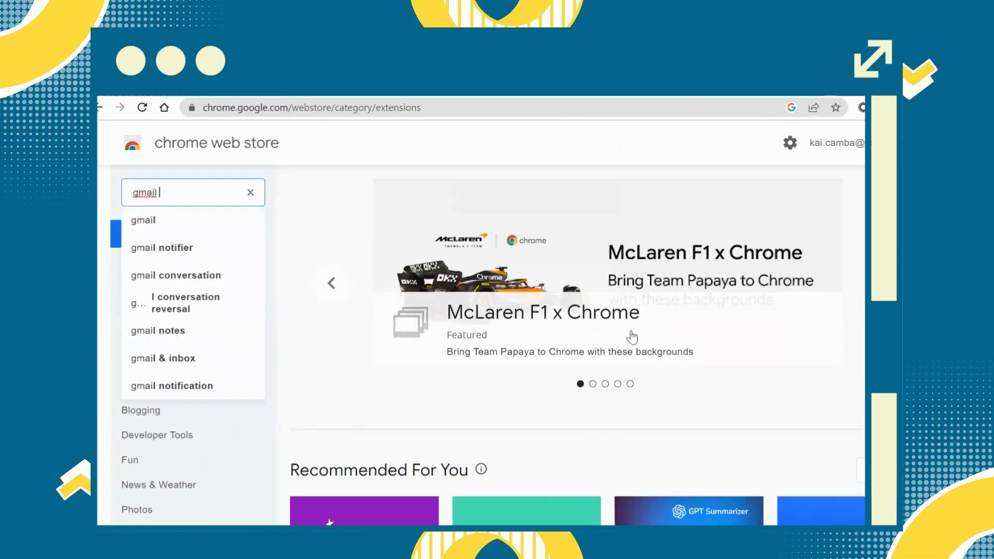
{"action": "type", "text": "templa"}
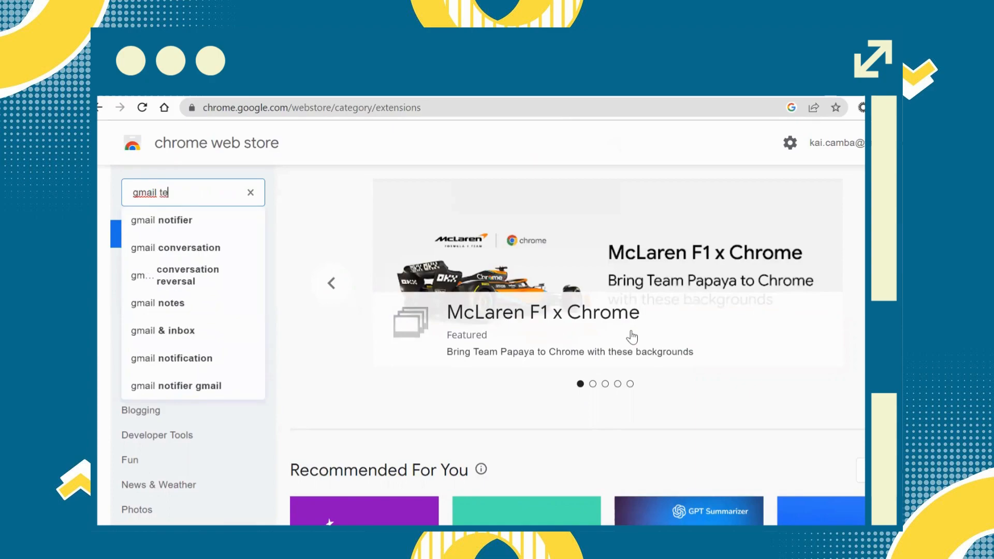
{"action": "type", "text": "tes"}
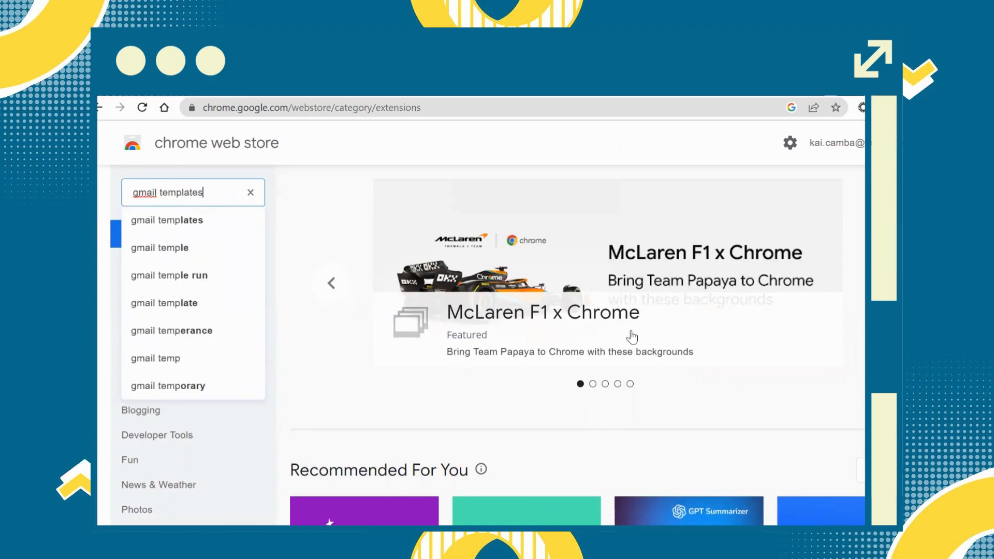
{"action": "key", "text": "Return"}
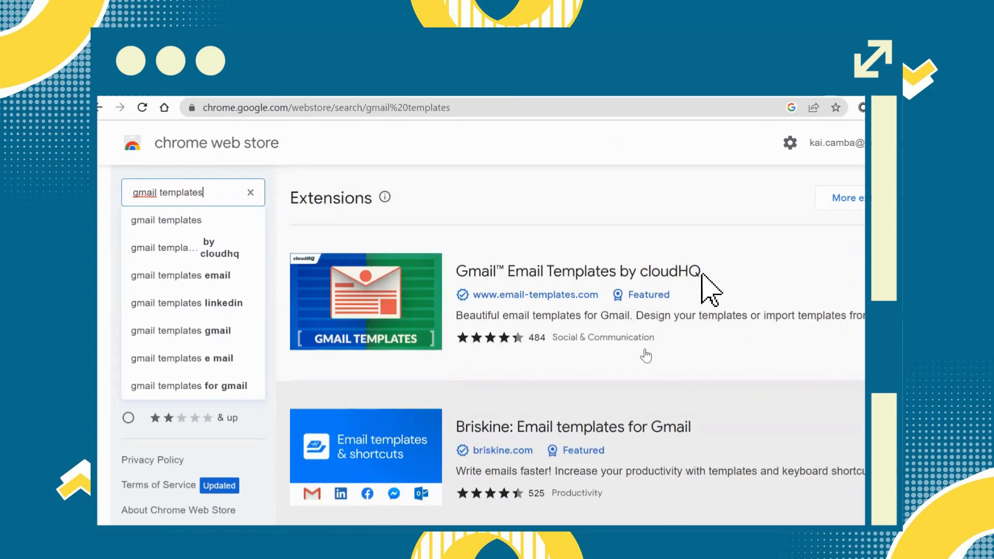
{"action": "left_click", "coordinate": [673, 282]}
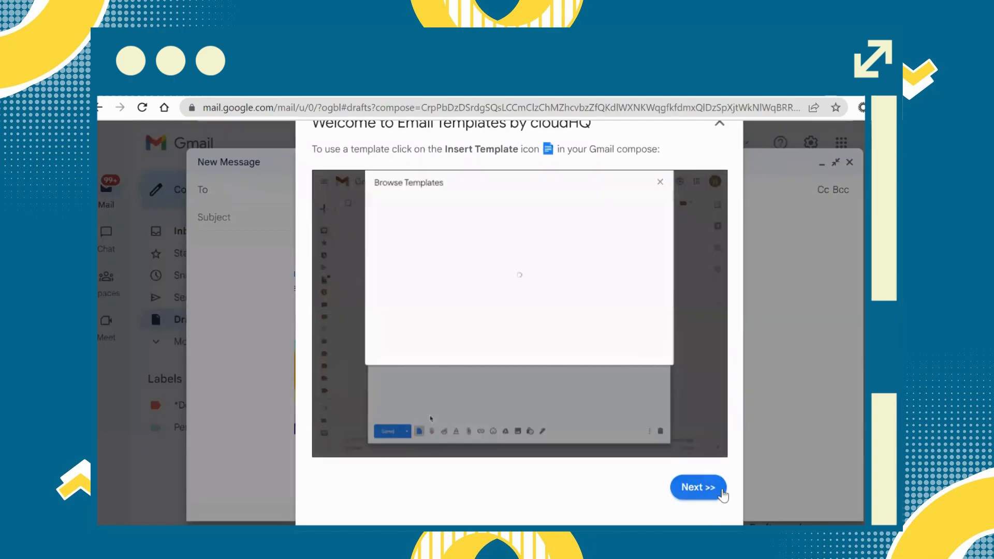
Go through the Email Templates by cloudHQ welcome tour to its end and dismiss the account creation prompt
{"action": "left_click", "coordinate": [722, 492]}
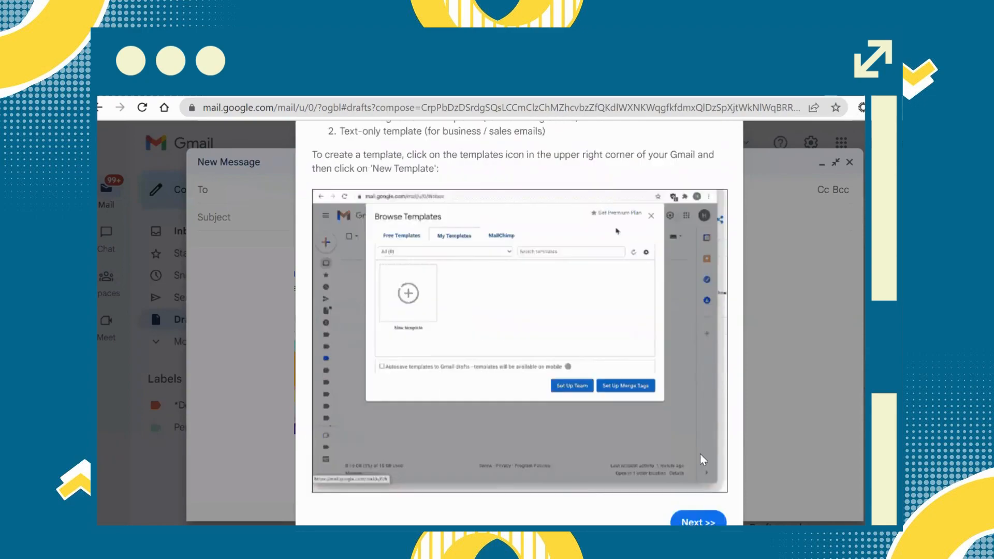
{"action": "scroll", "coordinate": [700, 455], "scroll_direction": "down", "scroll_amount": 1}
{"action": "left_click", "coordinate": [699, 485]}
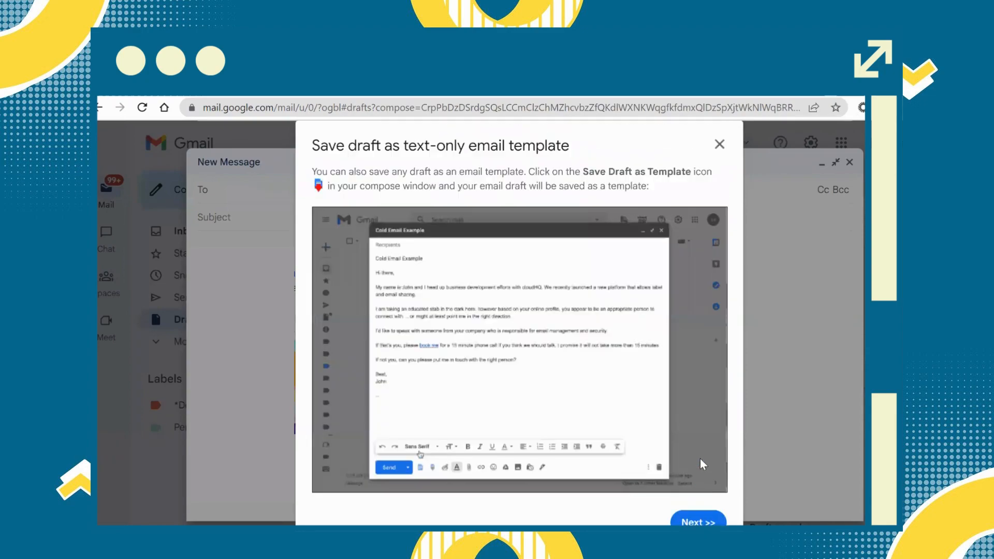
{"action": "scroll", "coordinate": [701, 460], "scroll_direction": "down", "scroll_amount": 1}
{"action": "left_click", "coordinate": [694, 485]}
{"action": "scroll", "coordinate": [692, 472], "scroll_direction": "down", "scroll_amount": 3}
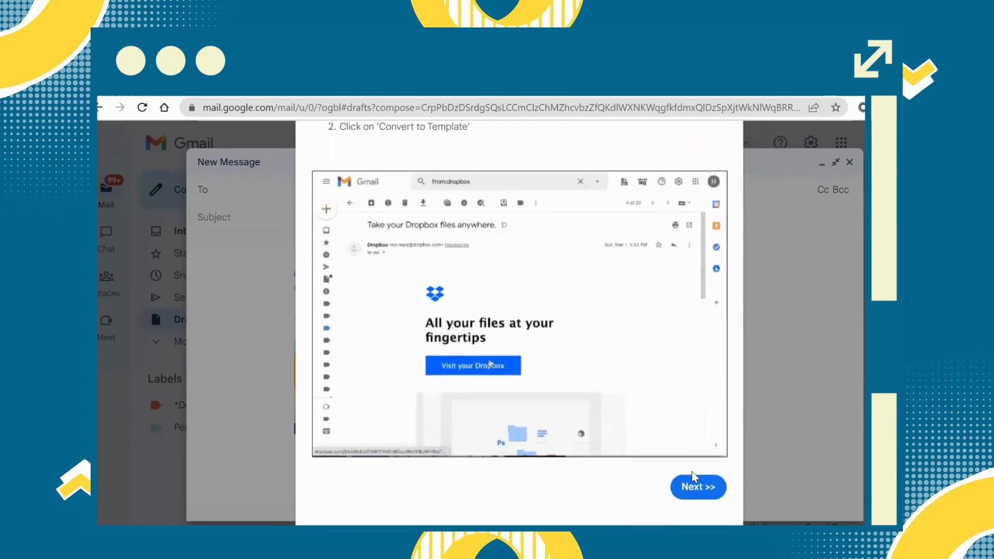
{"action": "left_click", "coordinate": [699, 488]}
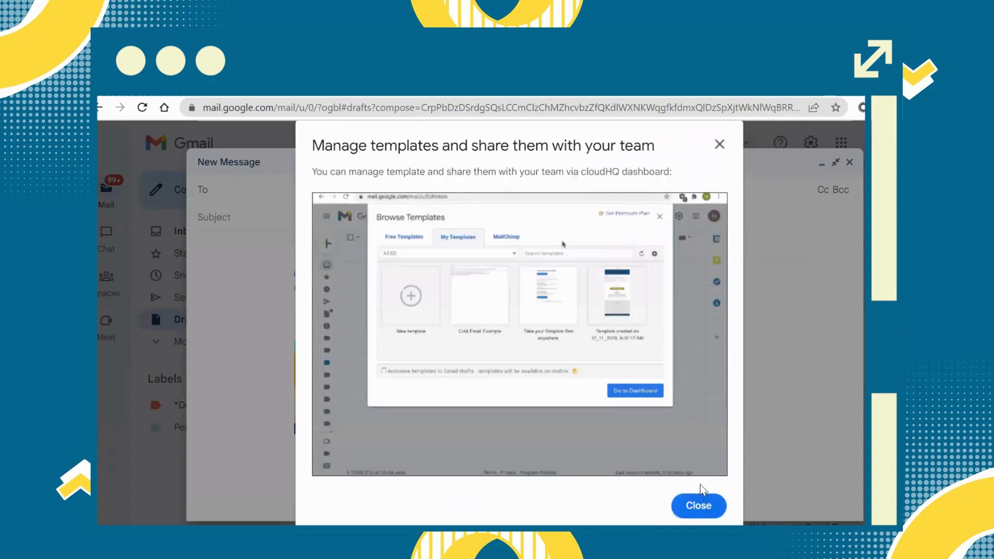
{"action": "left_click", "coordinate": [698, 503]}
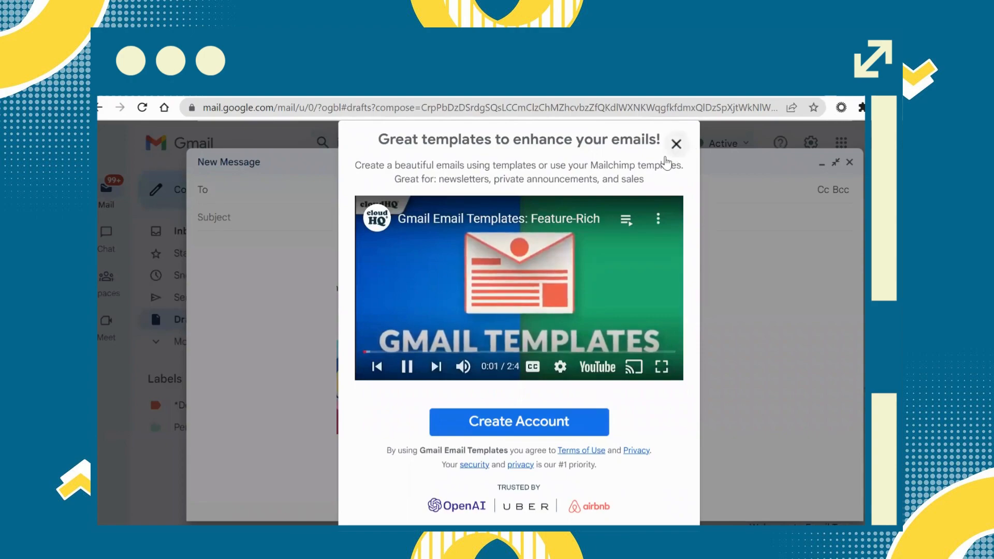
{"action": "left_click", "coordinate": [676, 145]}
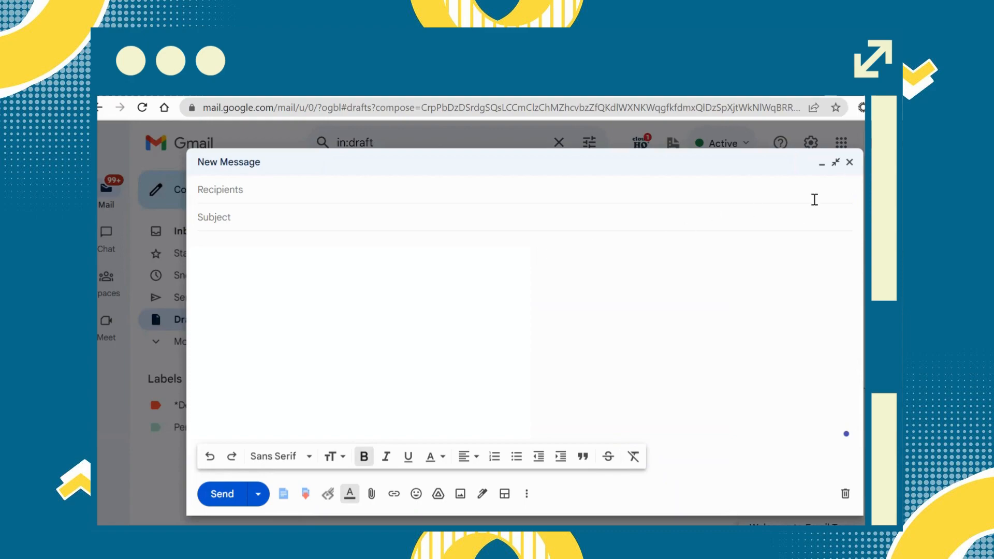
Close the new message and look at the cloudHQ extension's menu in Gmail
{"action": "left_click", "coordinate": [850, 163]}
{"action": "left_click", "coordinate": [644, 150]}
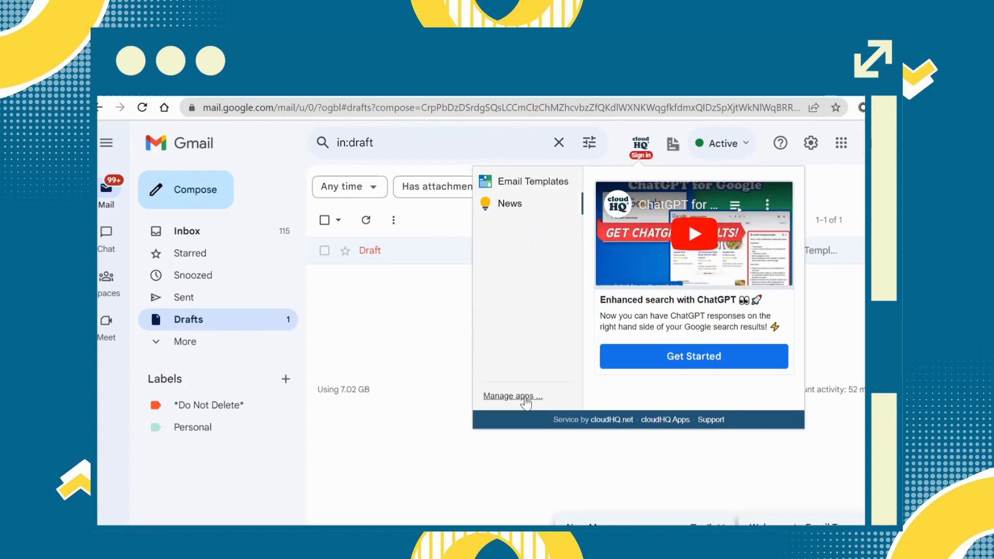
{"action": "left_click", "coordinate": [355, 415]}
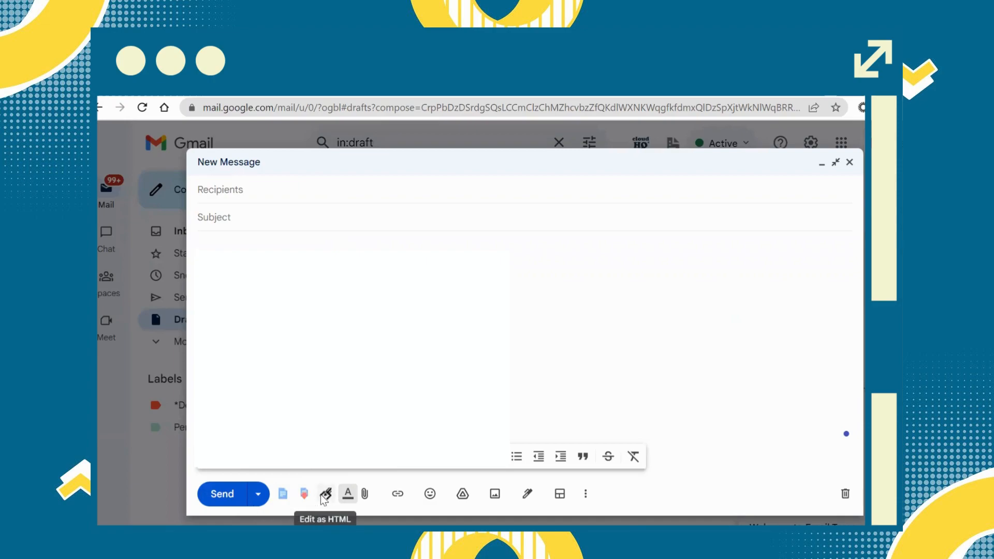
Start inserting a template into a new message, pause the promotional video and create the required cloudHQ account
{"action": "left_click", "coordinate": [282, 494]}
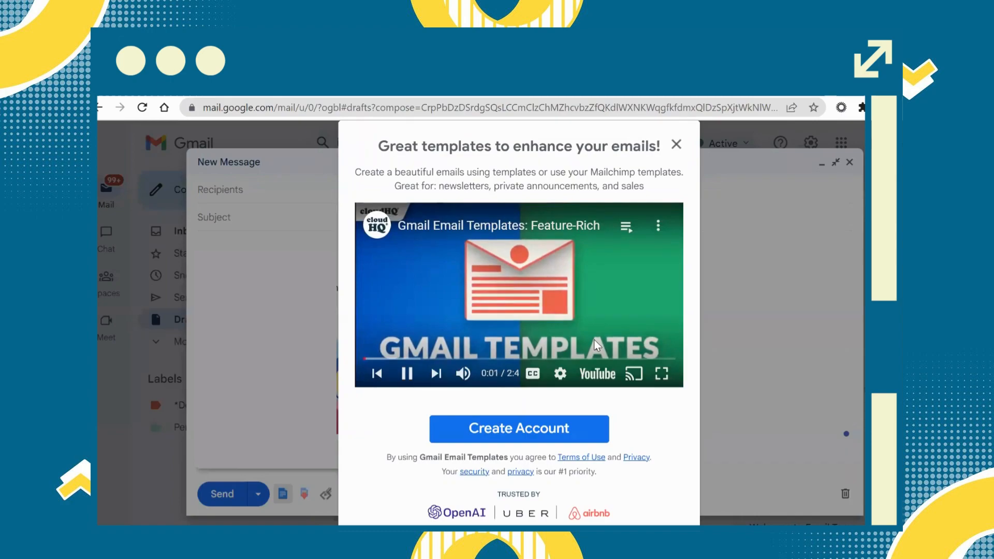
{"action": "left_click", "coordinate": [710, 428]}
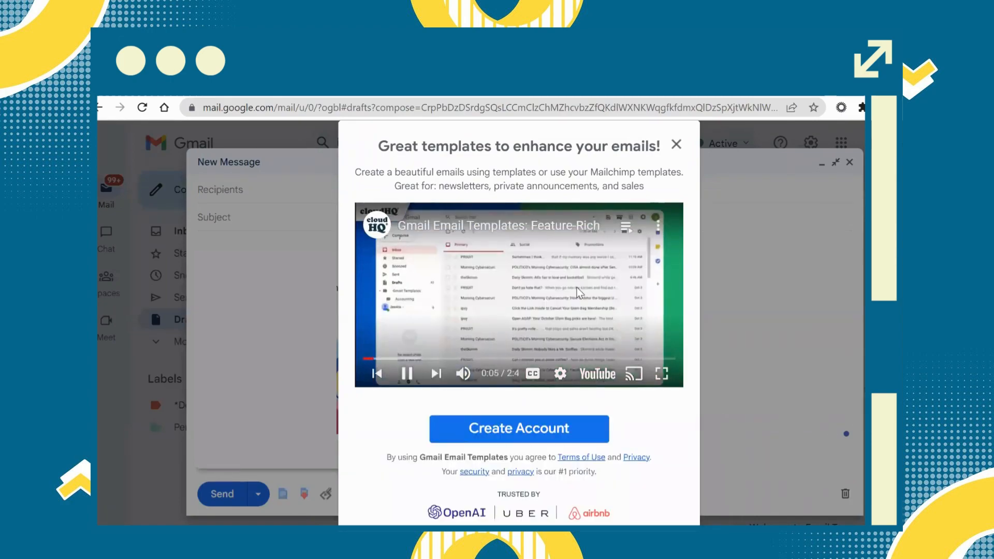
{"action": "left_click", "coordinate": [577, 288]}
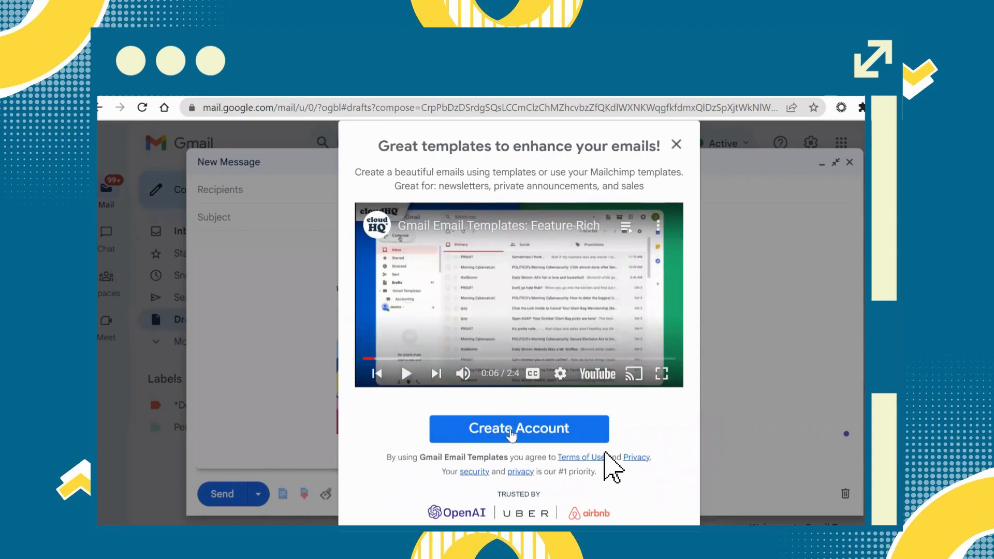
{"action": "left_click", "coordinate": [575, 435]}
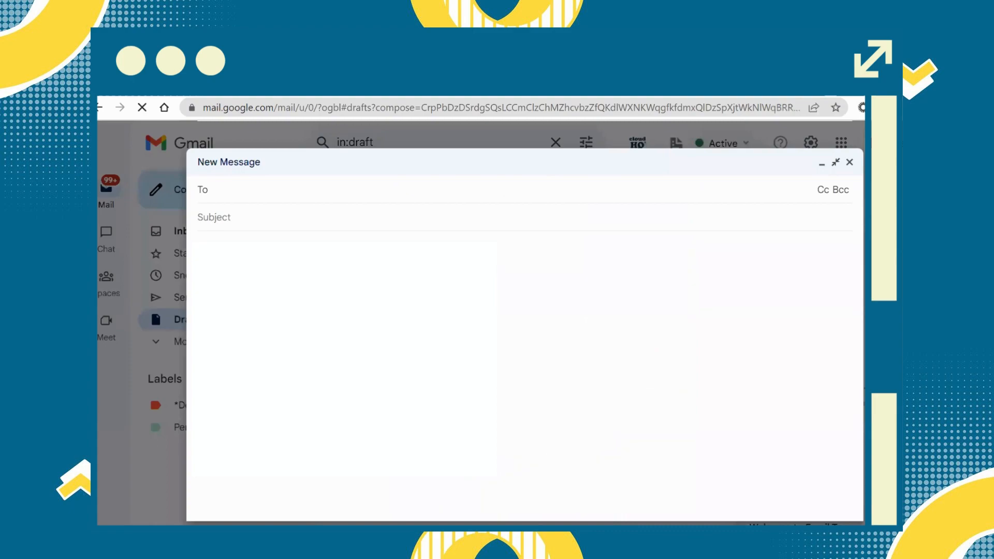
{"action": "left_click", "coordinate": [821, 164]}
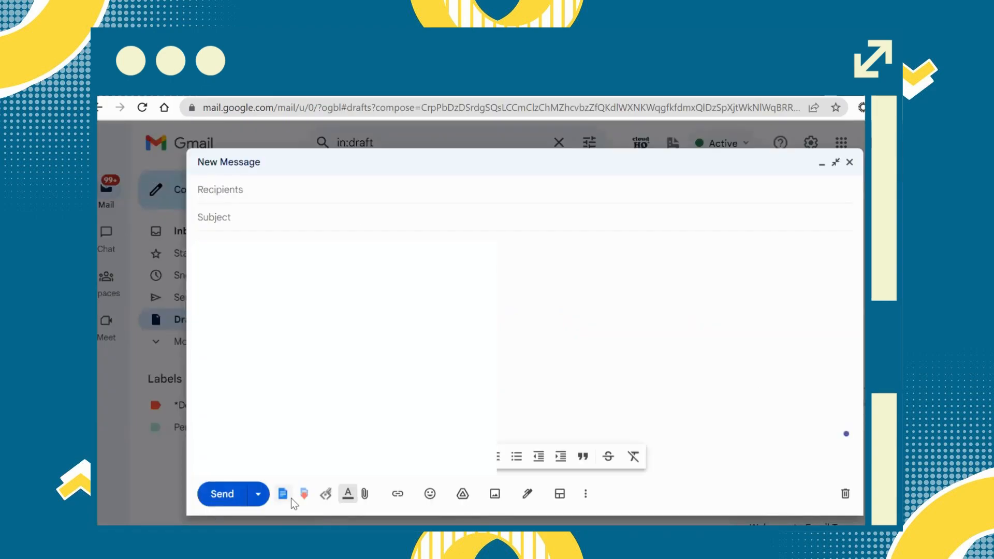
Open the template browser from the new message and look through the free templates
{"action": "left_click", "coordinate": [291, 499]}
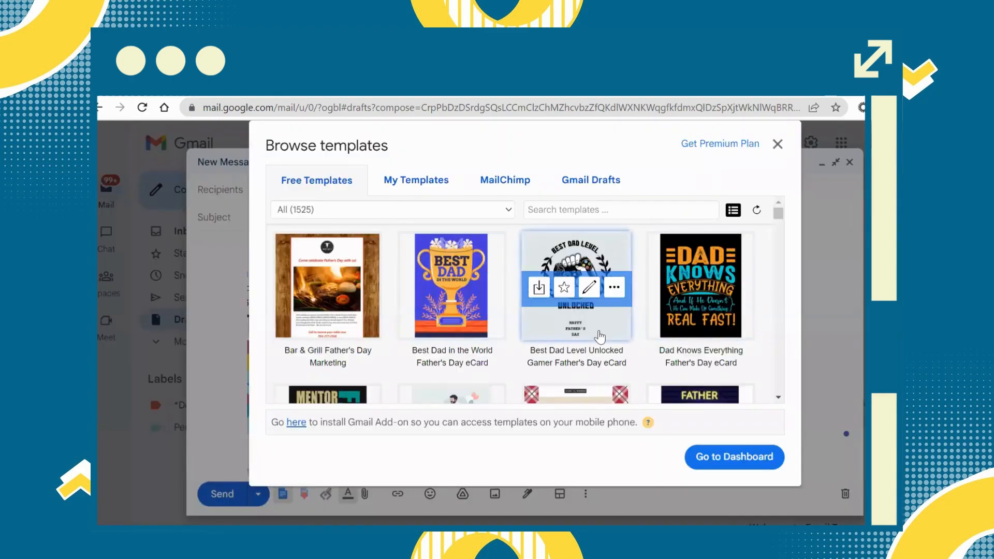
{"action": "scroll", "coordinate": [600, 337], "scroll_direction": "down", "scroll_amount": 2}
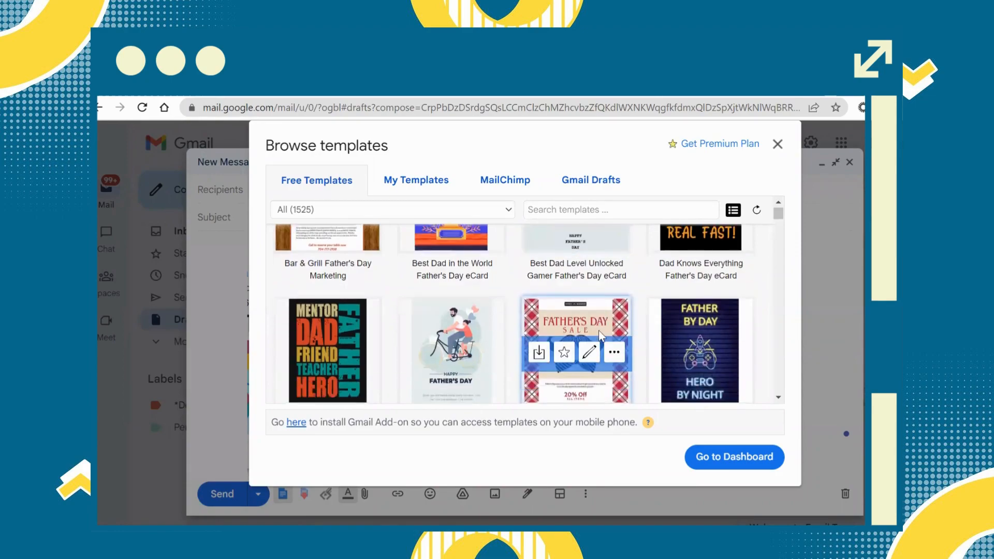
{"action": "scroll", "coordinate": [598, 330], "scroll_direction": "down", "scroll_amount": 1}
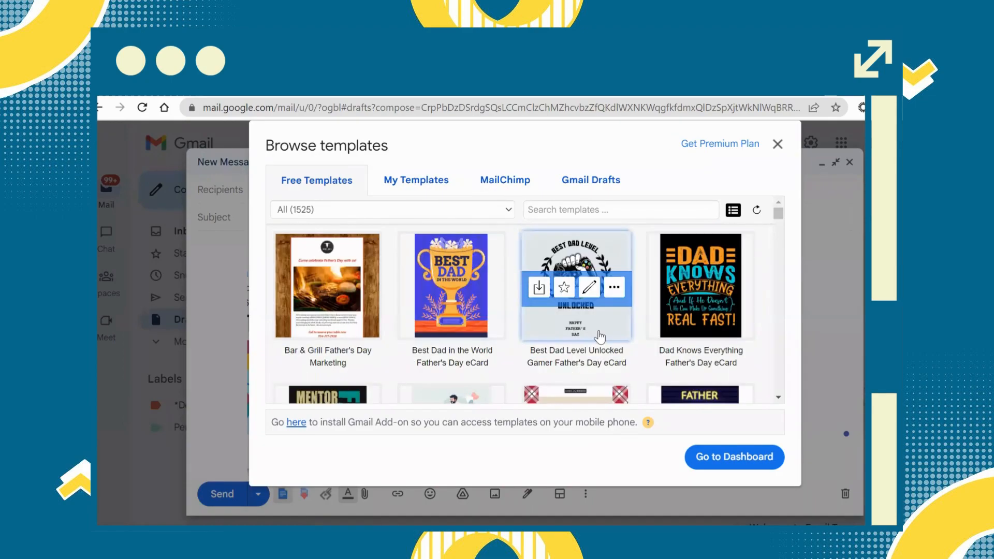
{"action": "scroll", "coordinate": [600, 336], "scroll_direction": "down", "scroll_amount": 1}
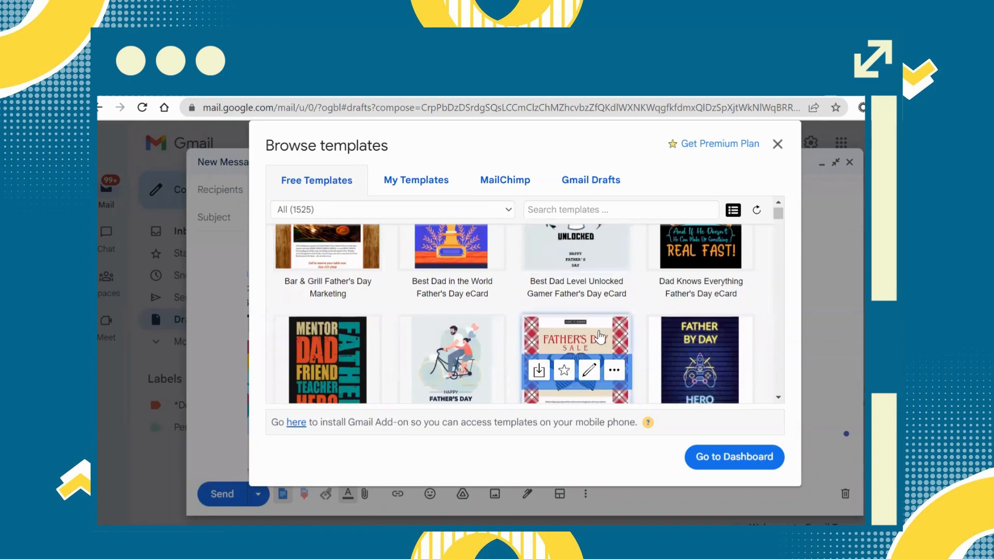
Look over the free templates, check the MailChimp and Gmail Drafts template sources, and return to the free templates
{"action": "scroll", "coordinate": [600, 336], "scroll_direction": "down", "scroll_amount": 1}
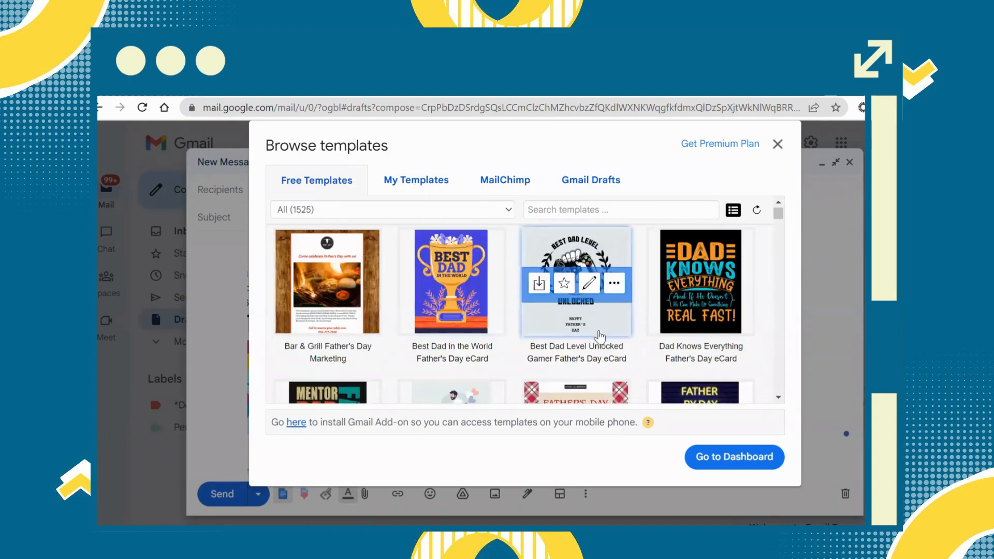
{"action": "scroll", "coordinate": [600, 337], "scroll_direction": "down", "scroll_amount": 1}
{"action": "scroll", "coordinate": [600, 336], "scroll_direction": "down", "scroll_amount": 1}
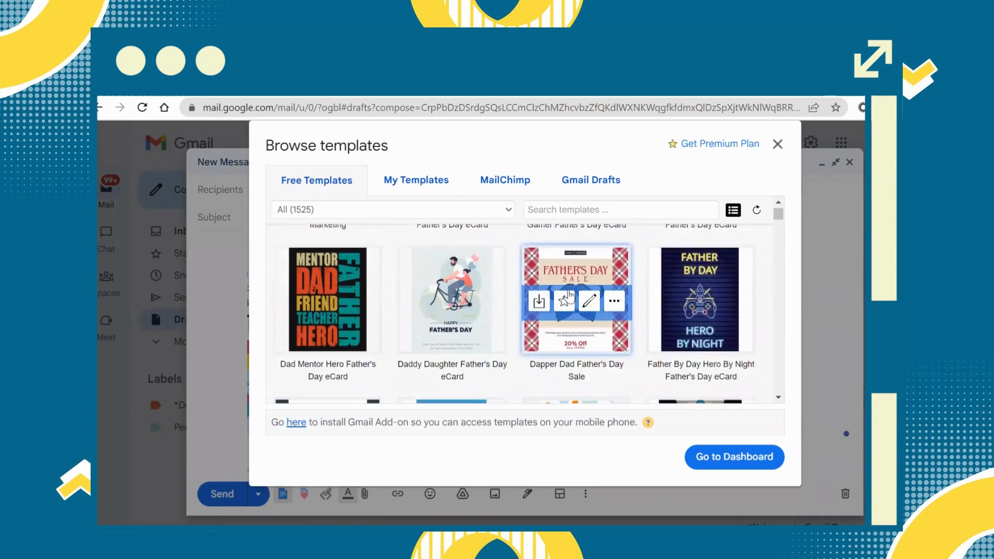
{"action": "left_click", "coordinate": [506, 184]}
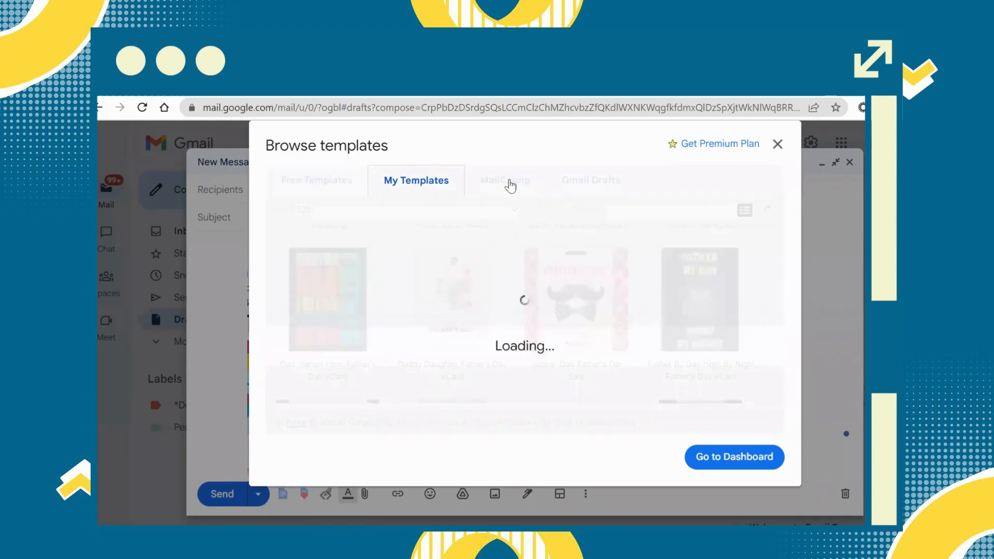
{"action": "left_click", "coordinate": [591, 188]}
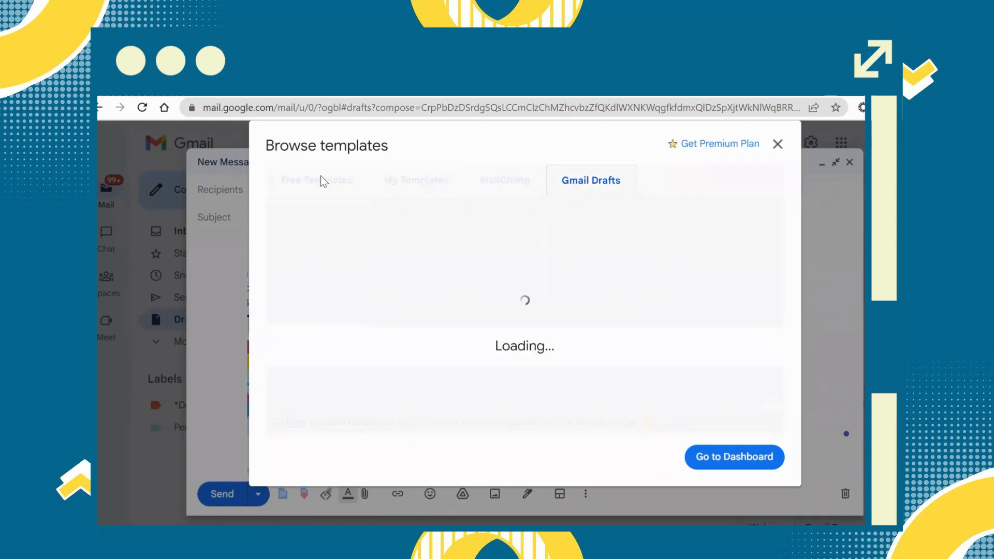
{"action": "left_click", "coordinate": [321, 181]}
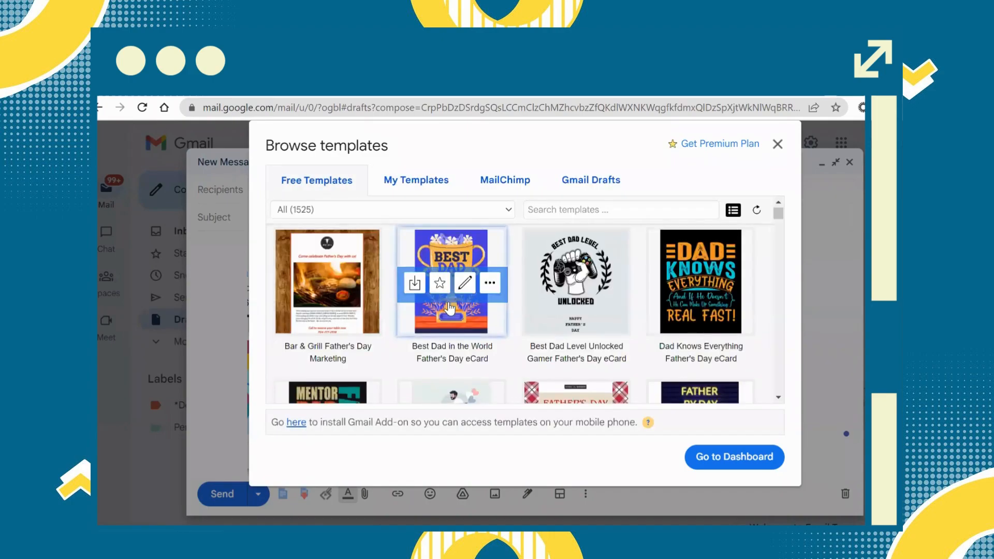
Find the Father's Day BBQ Dad eCard among the free templates and open a copy of it for editing
{"action": "scroll", "coordinate": [450, 308], "scroll_direction": "down", "scroll_amount": 6}
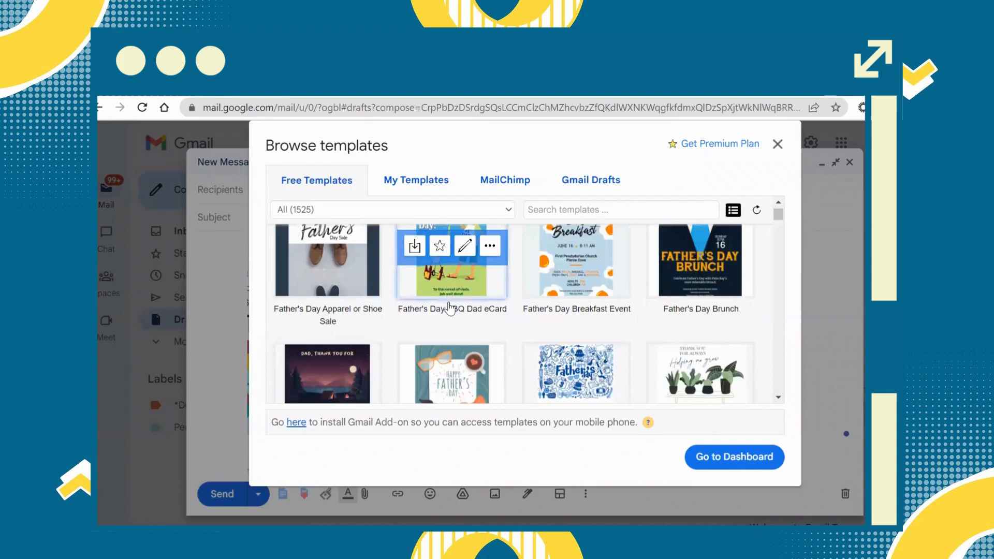
{"action": "scroll", "coordinate": [450, 307], "scroll_direction": "up", "scroll_amount": 1}
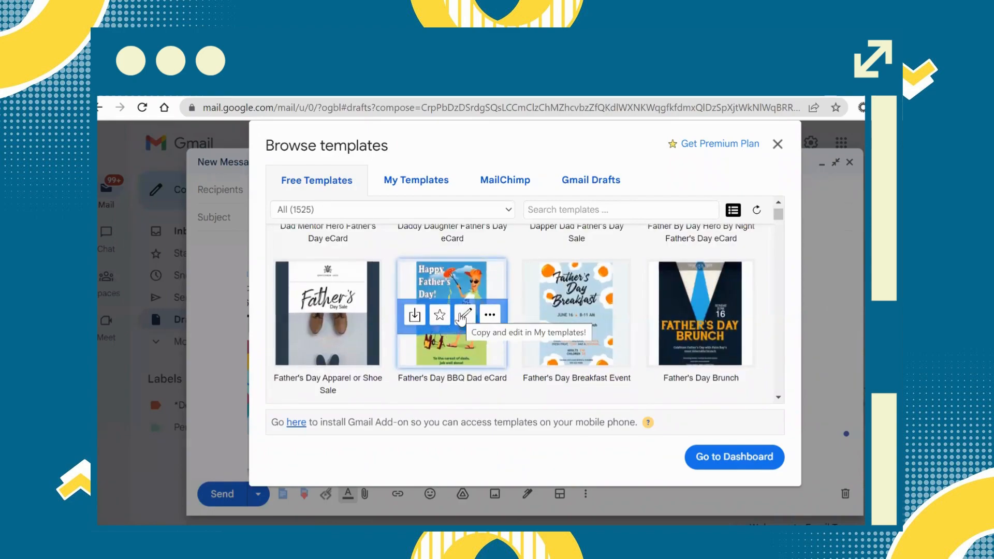
{"action": "left_click", "coordinate": [463, 315]}
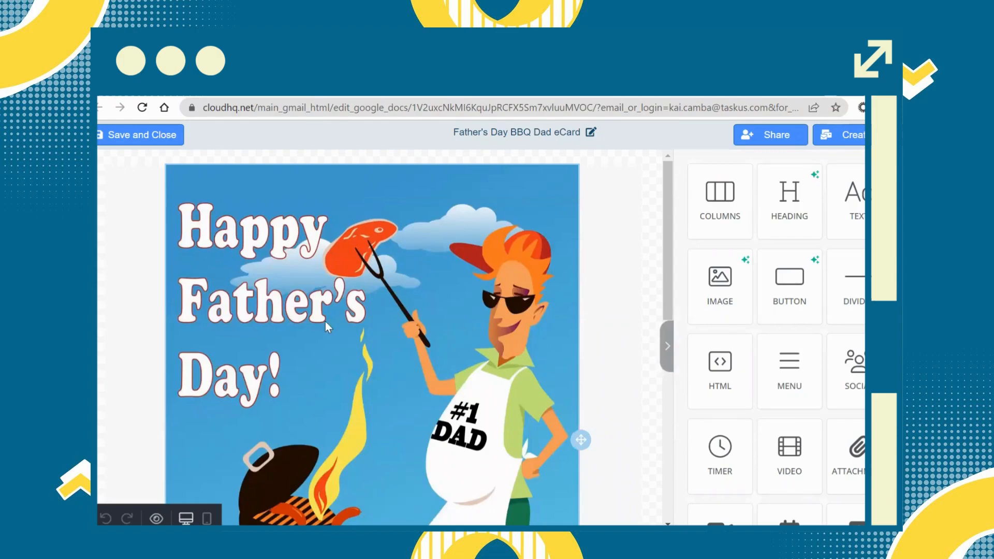
Replace the name under "Love," with "How To Solve" and change the heading's first line to "To all the rarest of dads,"
{"action": "left_click", "coordinate": [335, 308]}
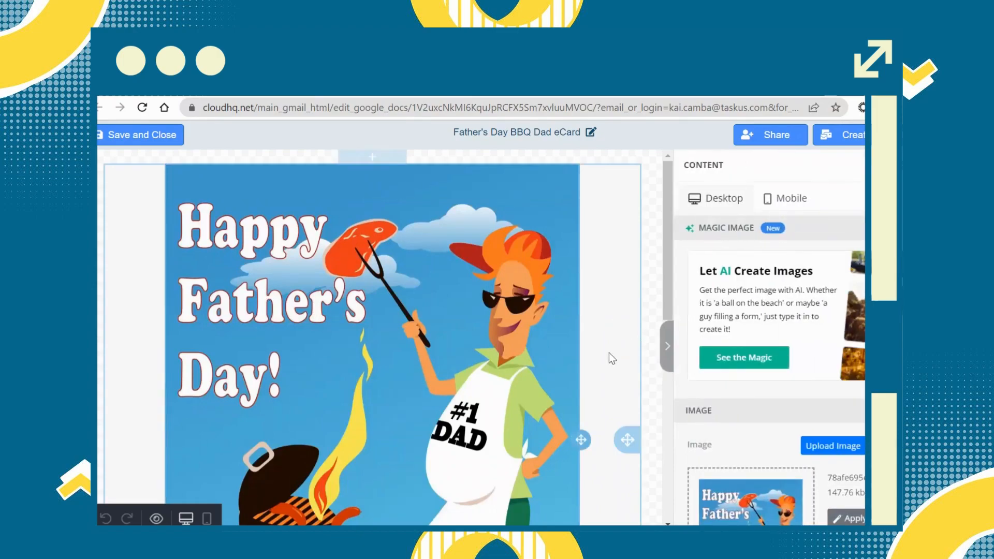
{"action": "scroll", "coordinate": [491, 379], "scroll_direction": "down", "scroll_amount": 3}
{"action": "scroll", "coordinate": [490, 377], "scroll_direction": "down", "scroll_amount": 5}
{"action": "left_click", "coordinate": [410, 468]}
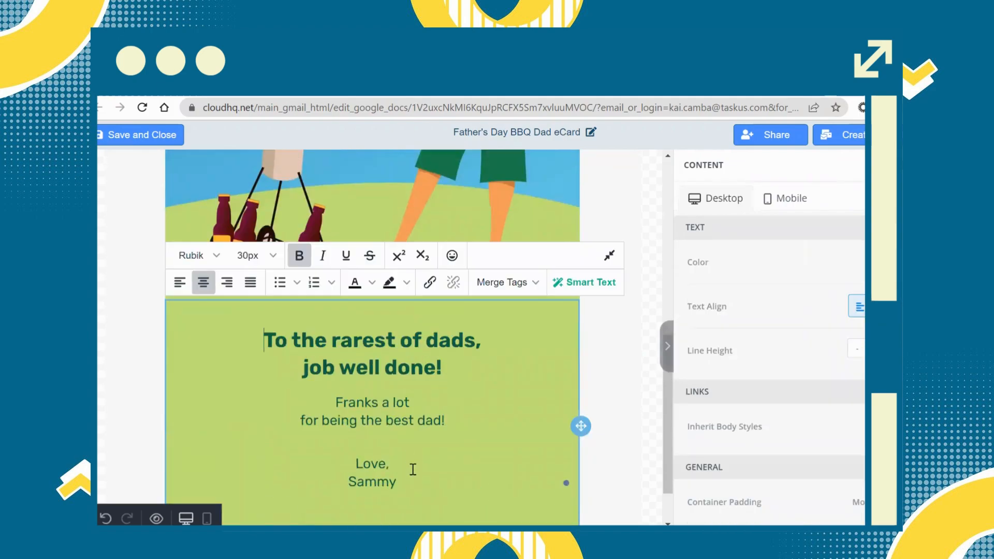
{"action": "left_click", "coordinate": [390, 481]}
{"action": "left_click_drag", "start_coordinate": [391, 480], "coordinate": [348, 481]}
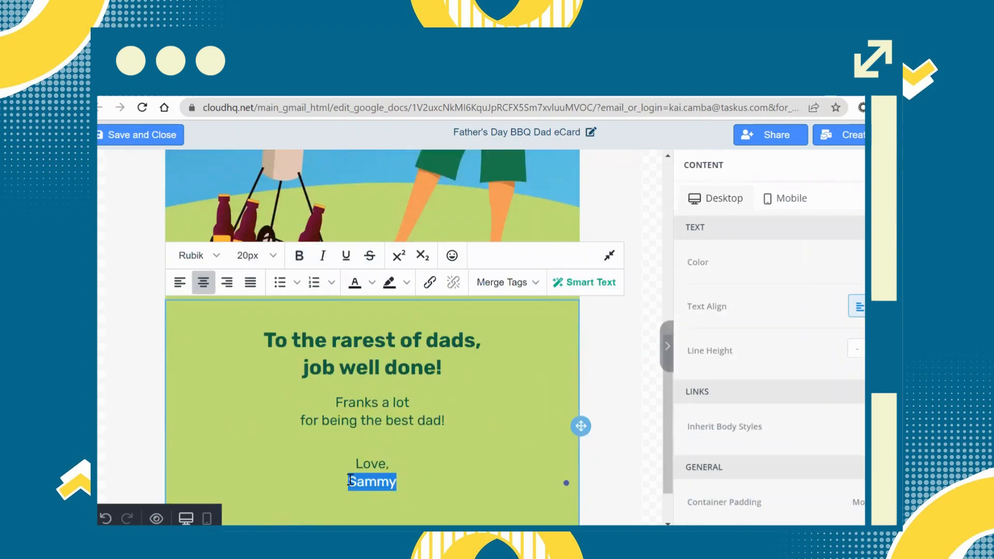
{"action": "type", "text": "H"}
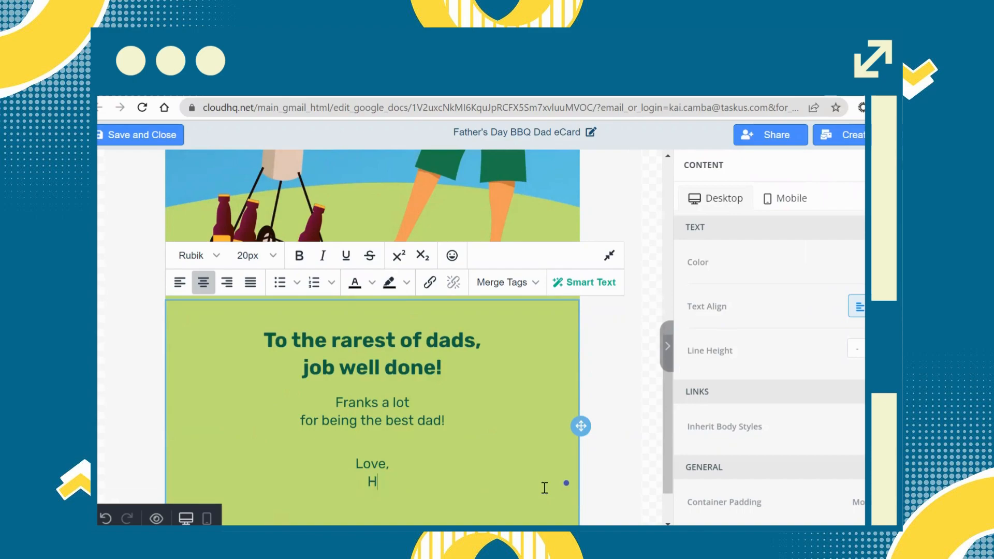
{"action": "type", "text": "ow To Solve"}
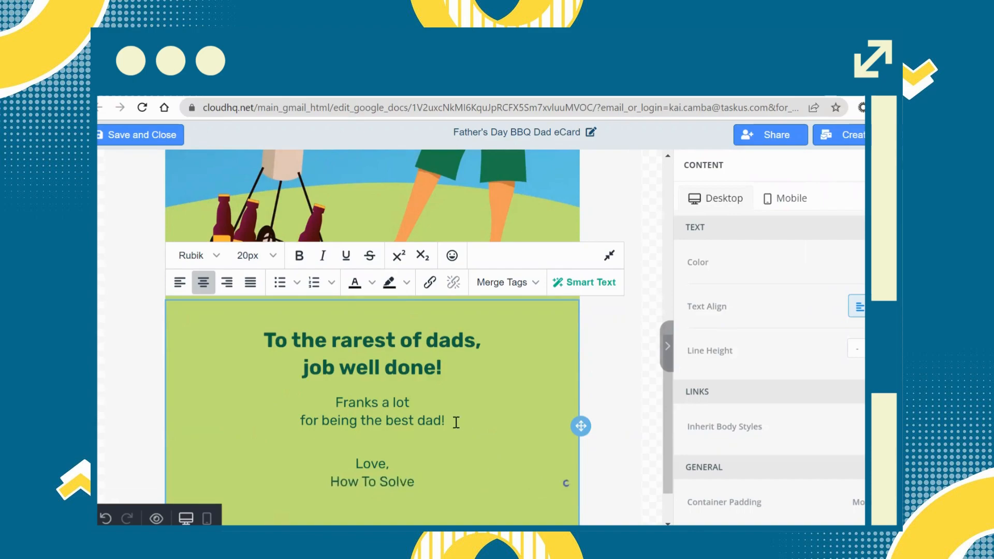
{"action": "left_click", "coordinate": [293, 338]}
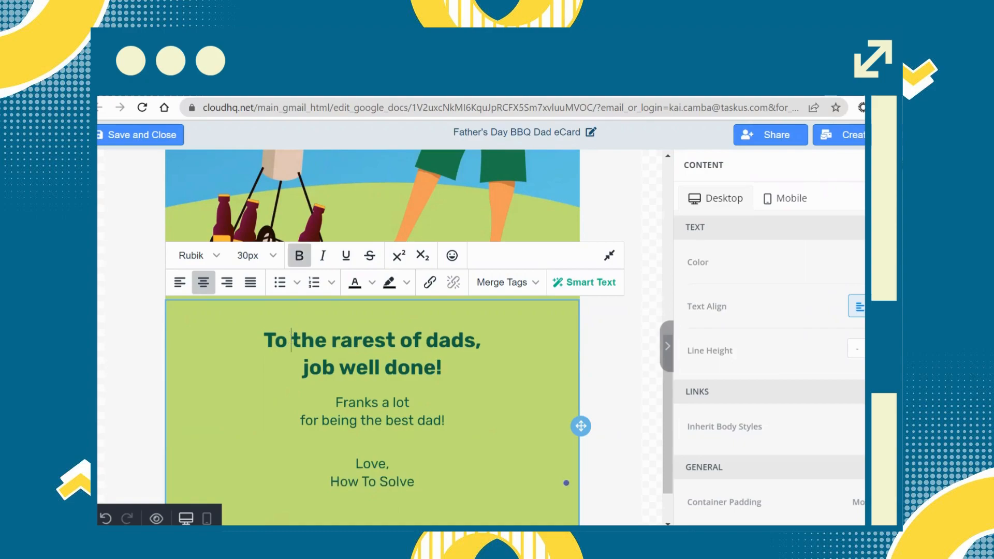
{"action": "type", "text": "all"}
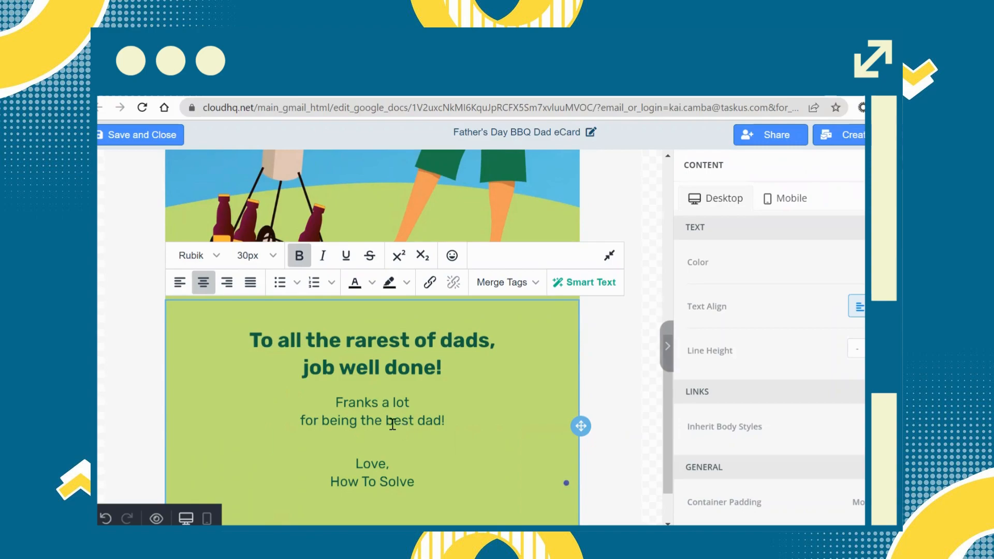
Select the eCard's main picture and open the Magic Images AI generator for it
{"action": "scroll", "coordinate": [393, 423], "scroll_direction": "up", "scroll_amount": 5}
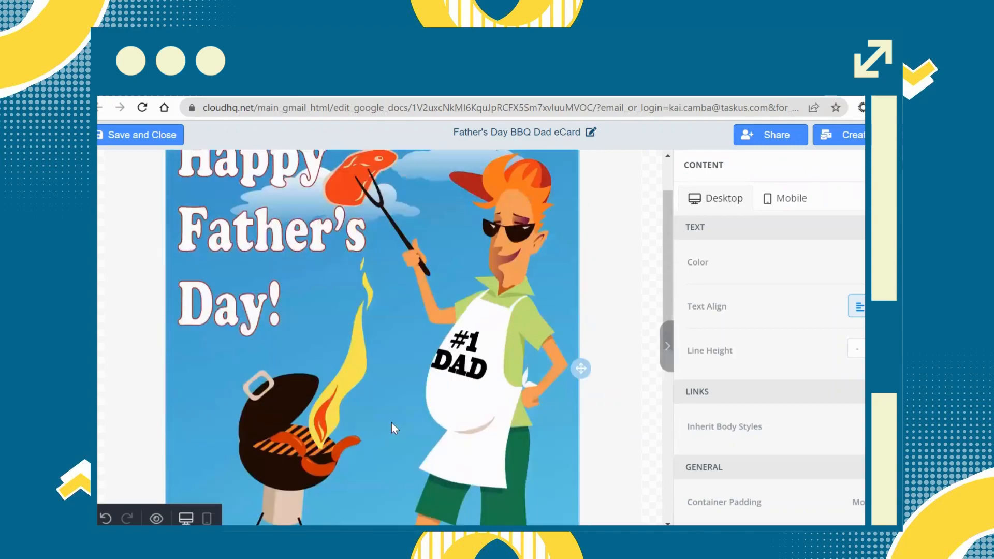
{"action": "scroll", "coordinate": [391, 421], "scroll_direction": "up", "scroll_amount": 3}
{"action": "left_click", "coordinate": [336, 295]}
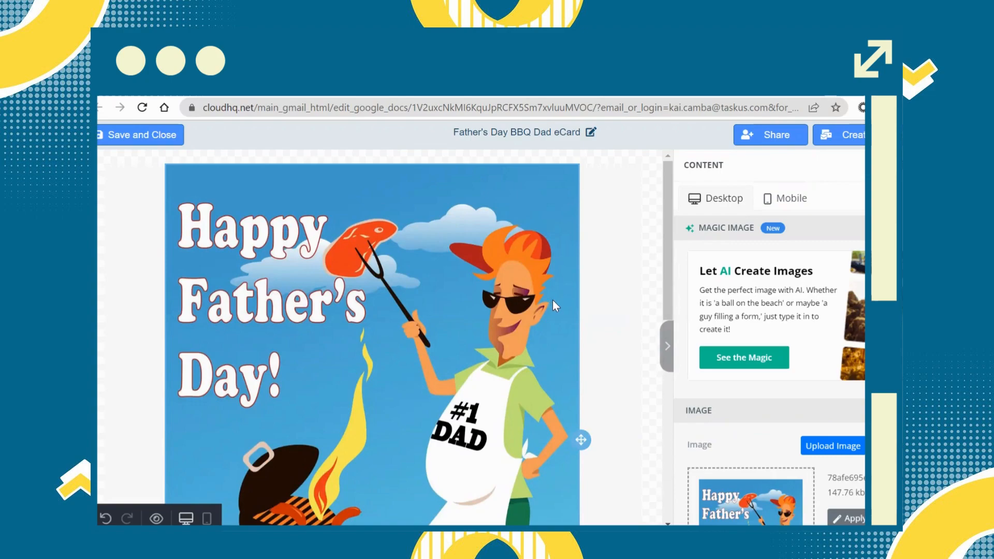
{"action": "scroll", "coordinate": [583, 332], "scroll_direction": "down", "scroll_amount": 4}
{"action": "scroll", "coordinate": [584, 331], "scroll_direction": "down", "scroll_amount": 1}
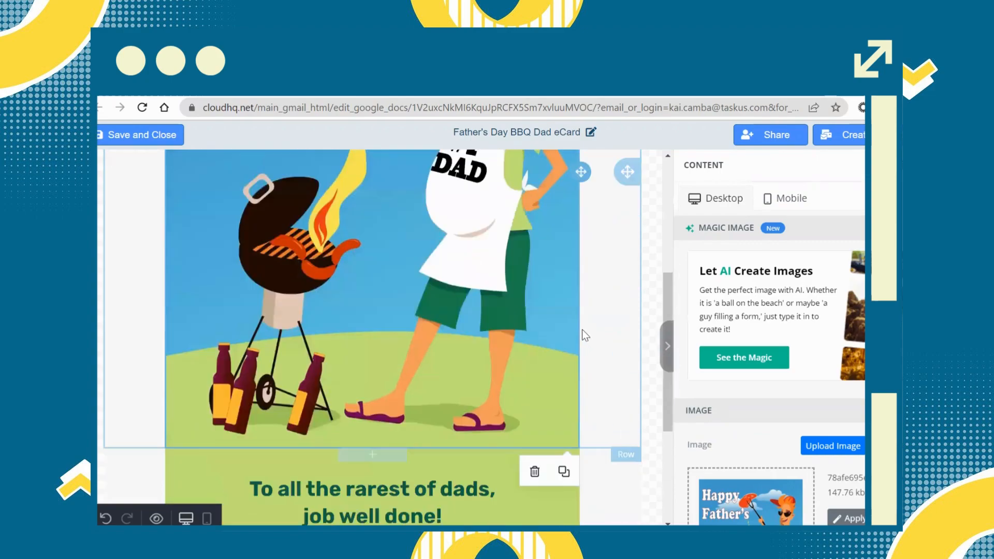
{"action": "scroll", "coordinate": [582, 330], "scroll_direction": "down", "scroll_amount": 1}
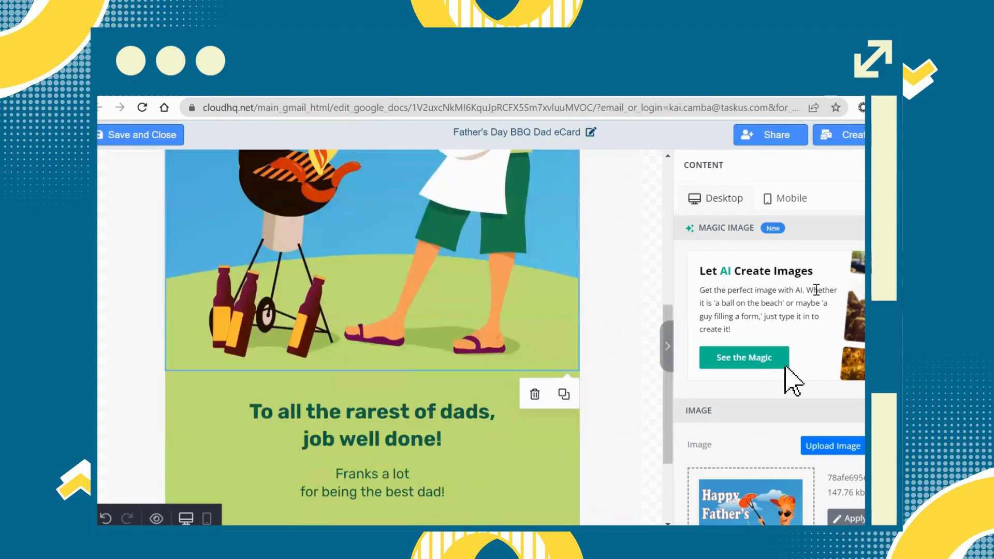
{"action": "left_click", "coordinate": [770, 355]}
{"action": "left_click", "coordinate": [748, 359]}
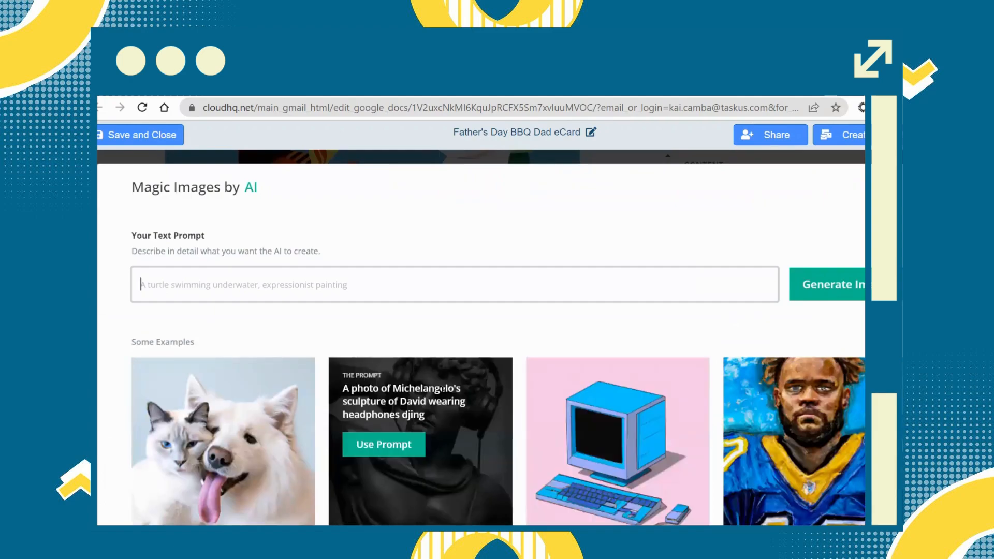
Generate AI images with the prompt "fathers day celebration" and use the second one, the heart with hat and moustache, as the main picture
{"action": "type", "text": "father"}
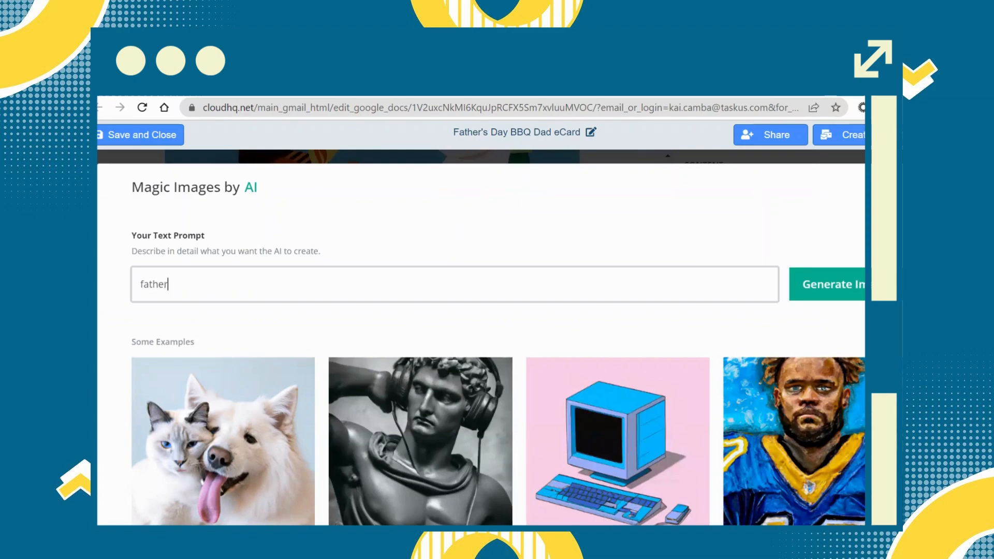
{"action": "type", "text": "s day"}
{"action": "mouse_move", "coordinate": [421, 449]}
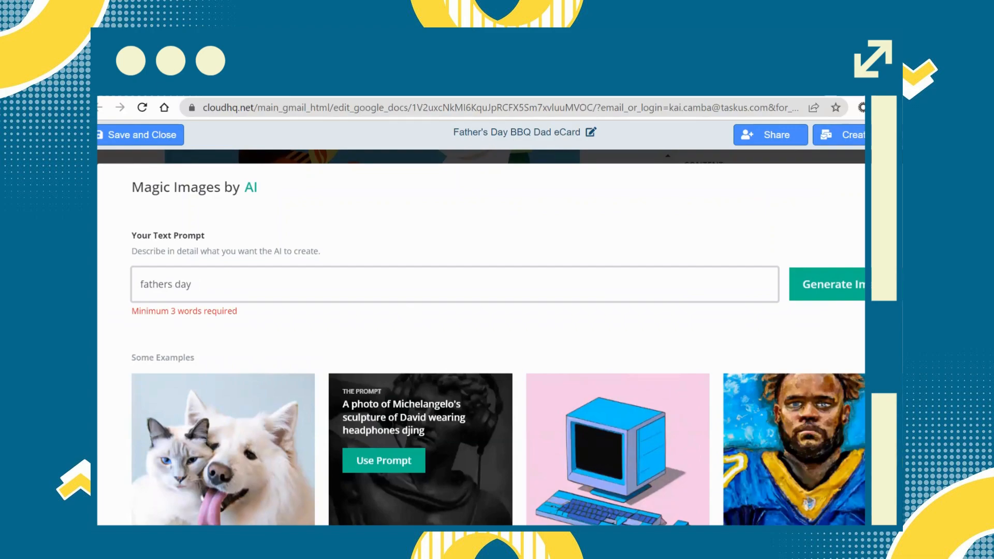
{"action": "type", "text": "celebration"}
{"action": "key", "text": "Return"}
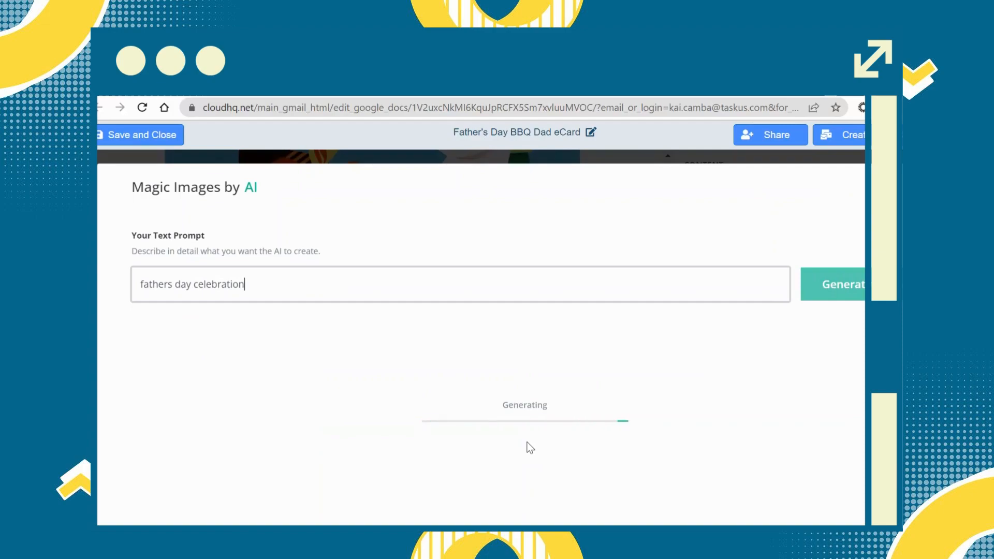
{"action": "mouse_move", "coordinate": [469, 430]}
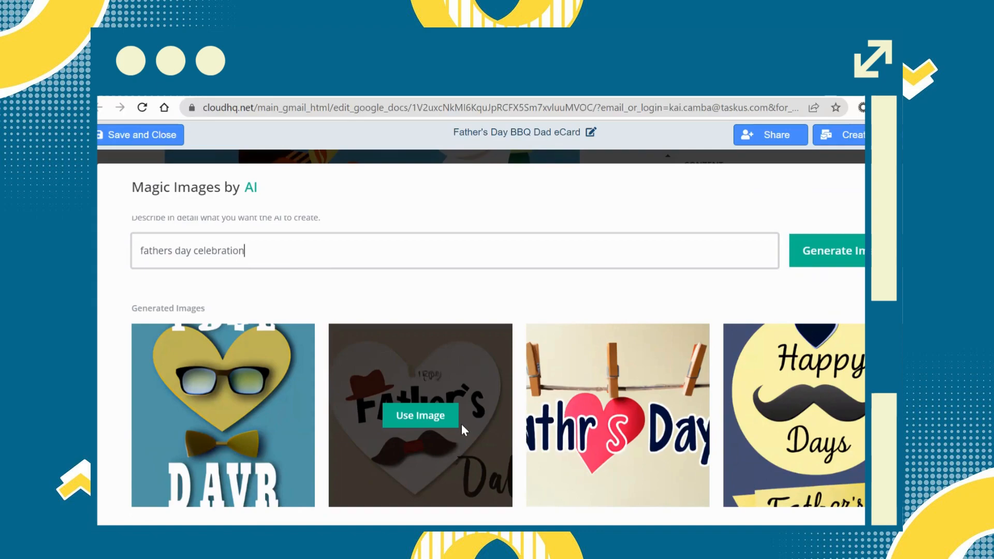
{"action": "left_click", "coordinate": [435, 424]}
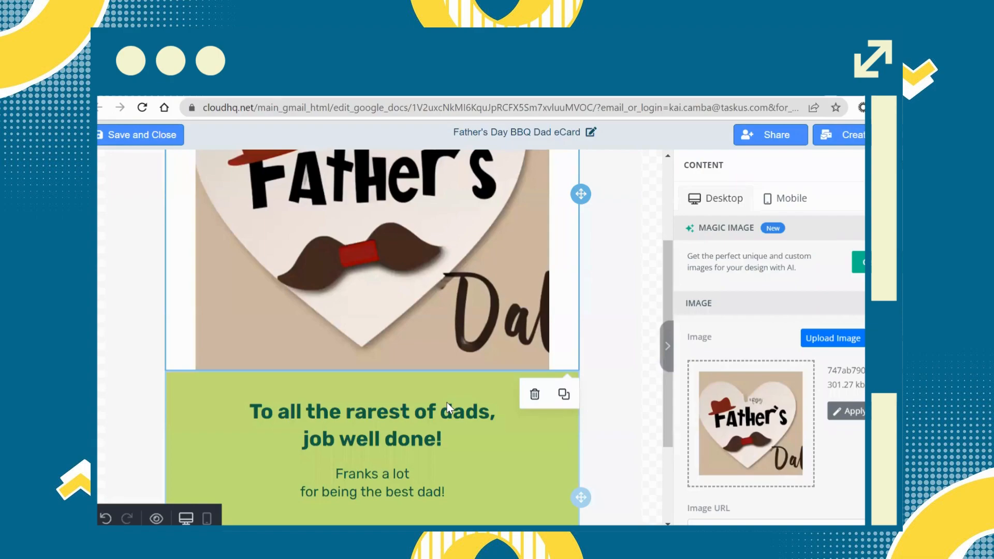
Add a columns row between the picture and the green text block and split it into two equal columns
{"action": "scroll", "coordinate": [540, 390], "scroll_direction": "up", "scroll_amount": 3}
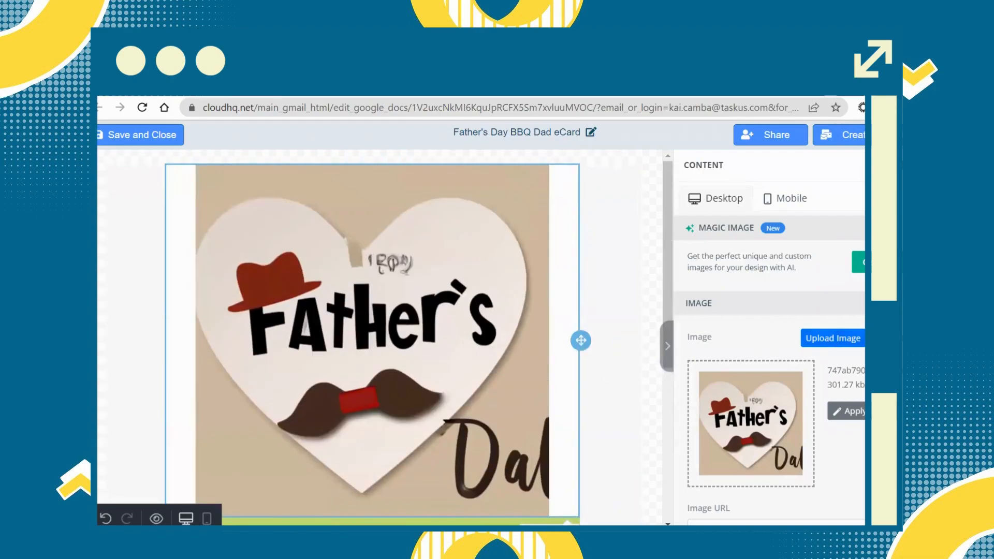
{"action": "scroll", "coordinate": [770, 394], "scroll_direction": "down", "scroll_amount": 1}
{"action": "scroll", "coordinate": [770, 393], "scroll_direction": "down", "scroll_amount": 4}
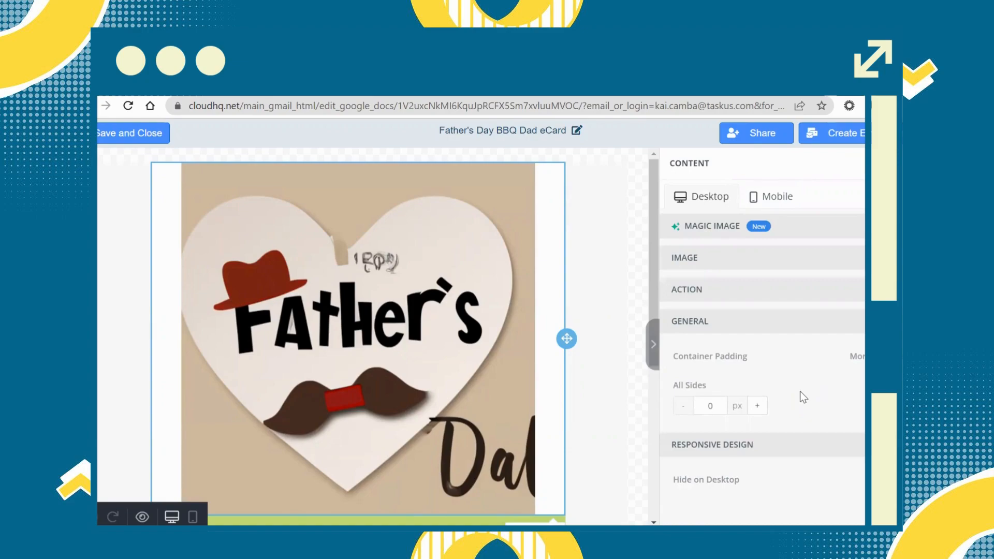
{"action": "key", "text": "Escape"}
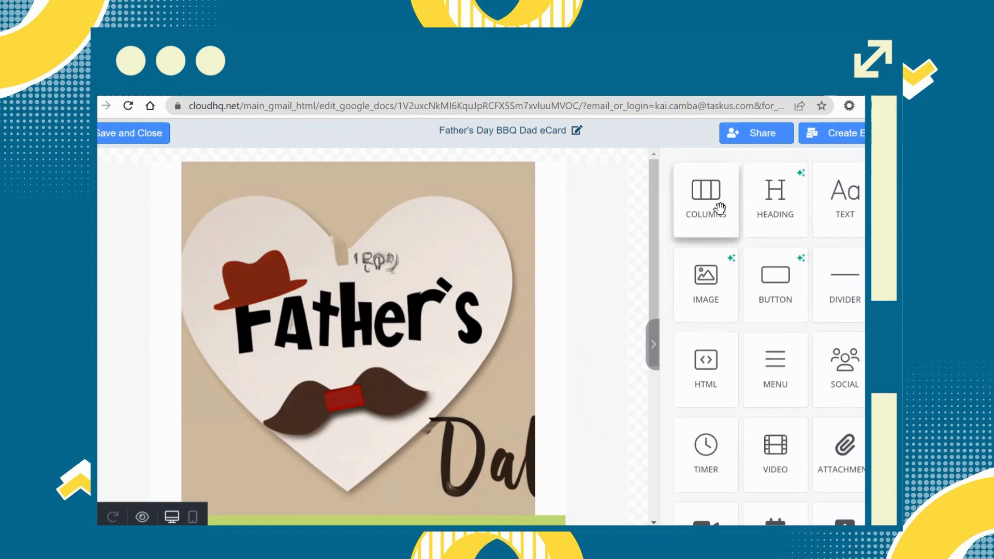
{"action": "left_click_drag", "start_coordinate": [719, 209], "coordinate": [342, 363]}
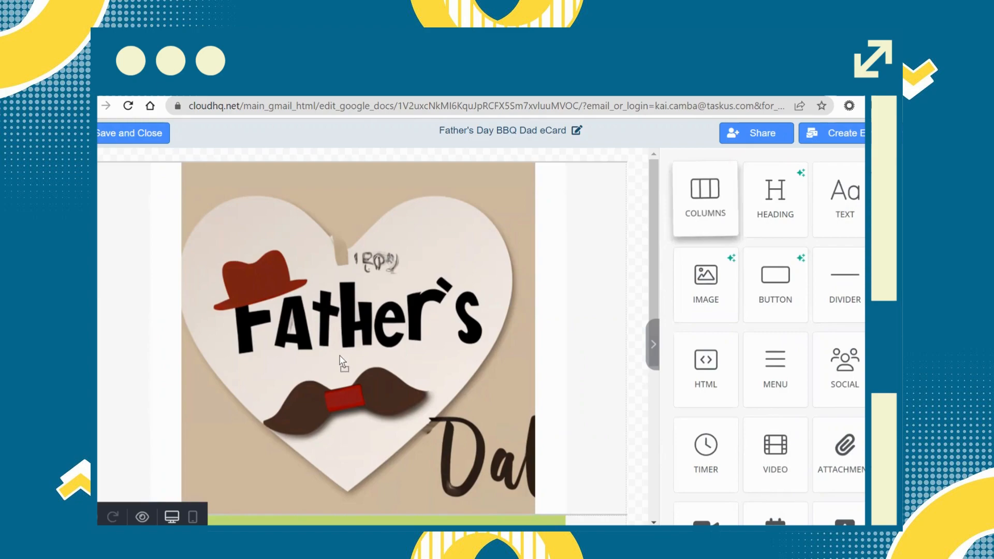
{"action": "left_click_drag", "start_coordinate": [383, 410], "coordinate": [384, 411]}
{"action": "scroll", "coordinate": [474, 355], "scroll_direction": "down", "scroll_amount": 5}
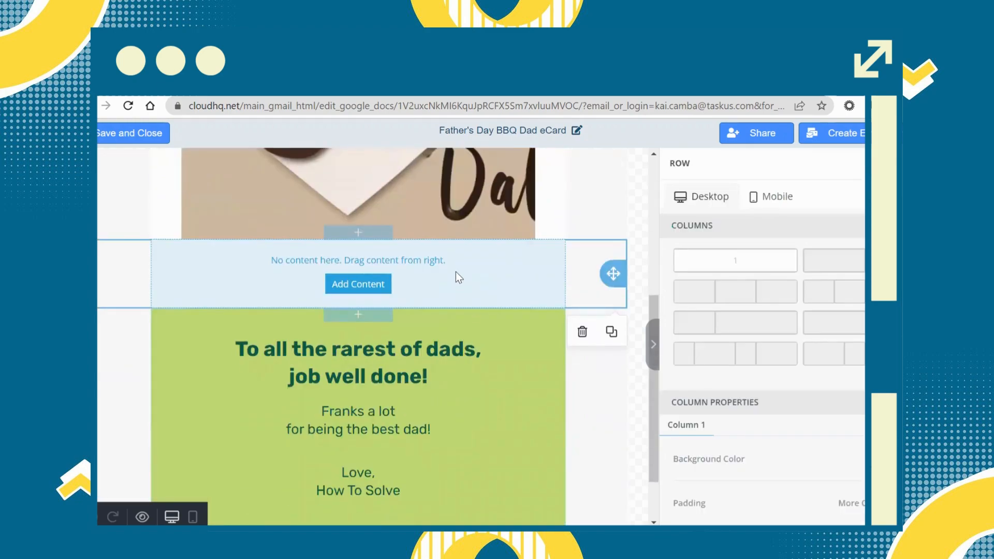
{"action": "scroll", "coordinate": [456, 273], "scroll_direction": "down", "scroll_amount": 1}
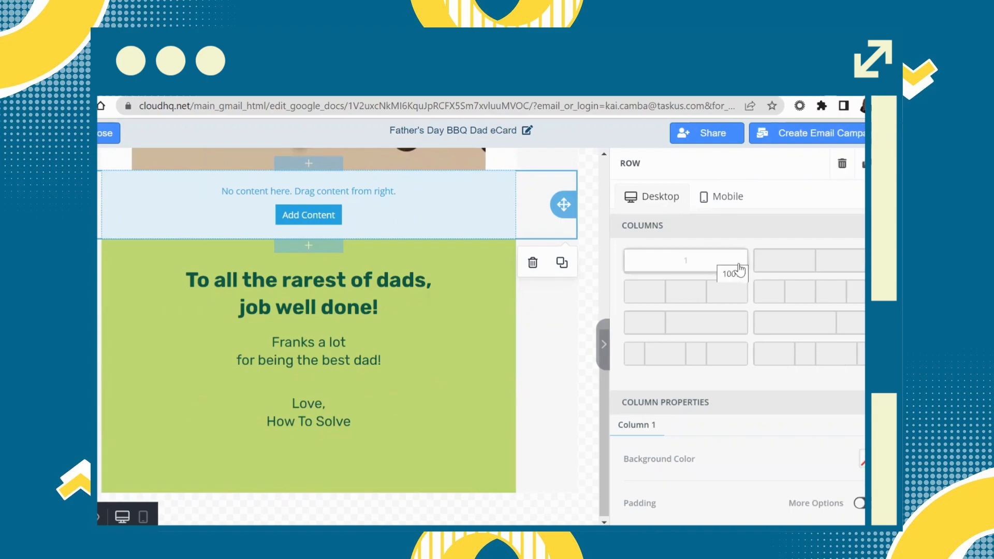
{"action": "left_click", "coordinate": [792, 265]}
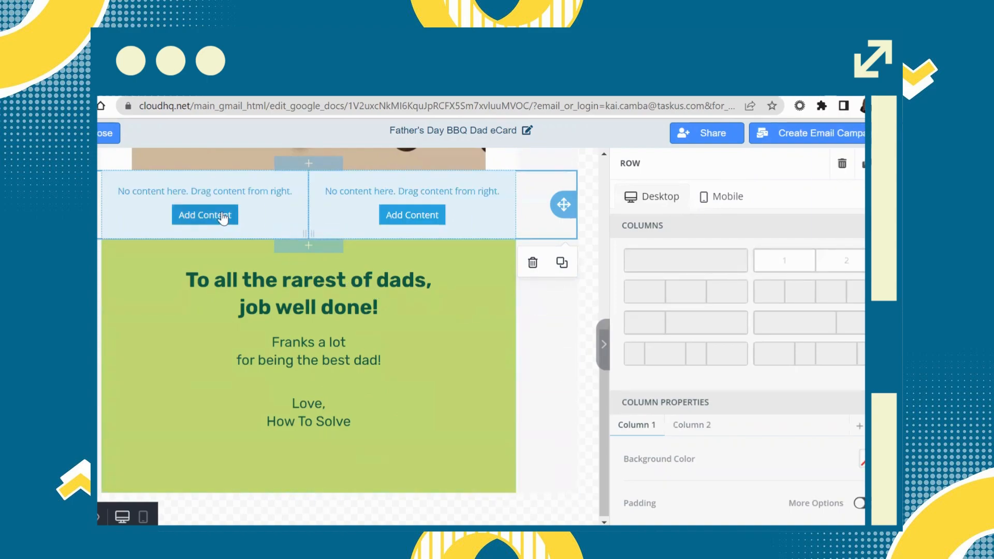
Place a button in the new row's second column and close its settings
{"action": "scroll", "coordinate": [215, 218], "scroll_direction": "up", "scroll_amount": 2}
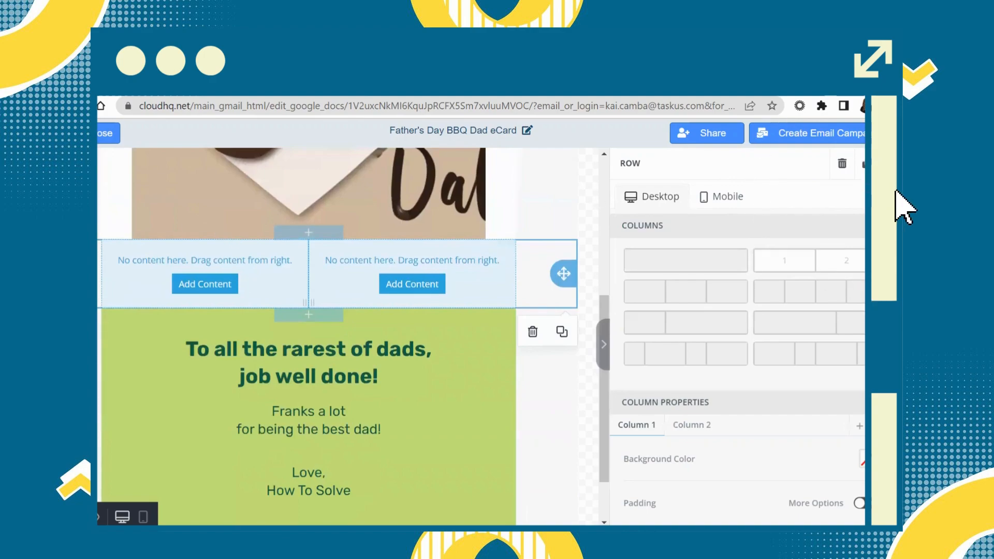
{"action": "left_click", "coordinate": [892, 164]}
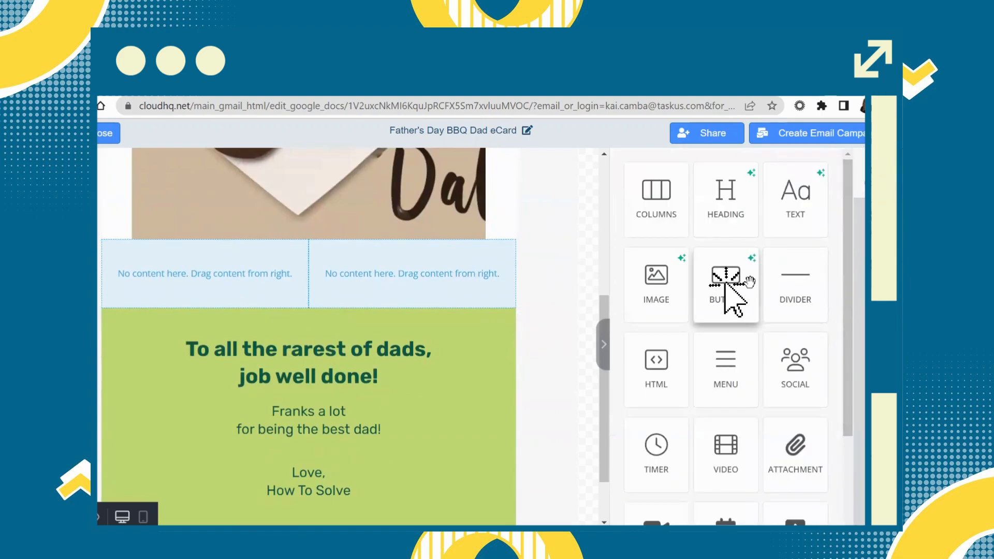
{"action": "left_click_drag", "start_coordinate": [733, 285], "coordinate": [460, 276]}
{"action": "left_click", "coordinate": [891, 164]}
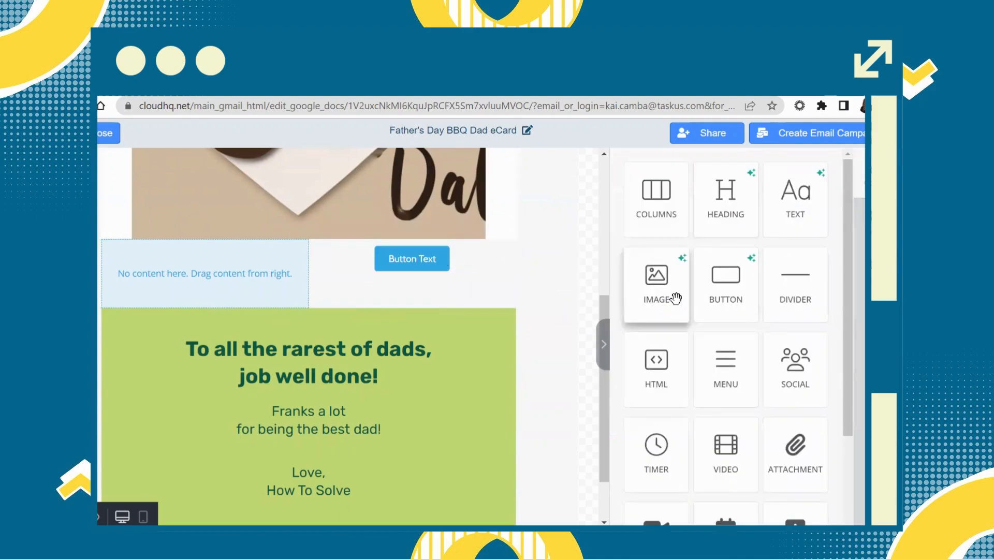
Place a text block in the new row's first column and replace its text with "Subscribe Now!"
{"action": "left_click_drag", "start_coordinate": [811, 200], "coordinate": [260, 285]}
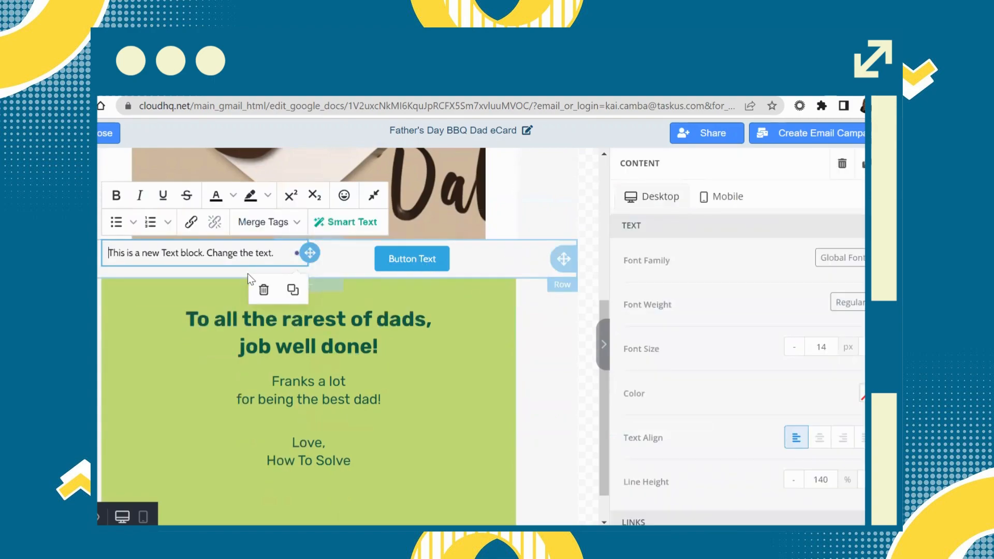
{"action": "key", "text": "ctrl+a"}
{"action": "type", "text": "Subscribe Now!"}
Change the button's label to "SUBSCRIBE!" and close its settings
{"action": "left_click", "coordinate": [429, 264]}
{"action": "left_click", "coordinate": [430, 263]}
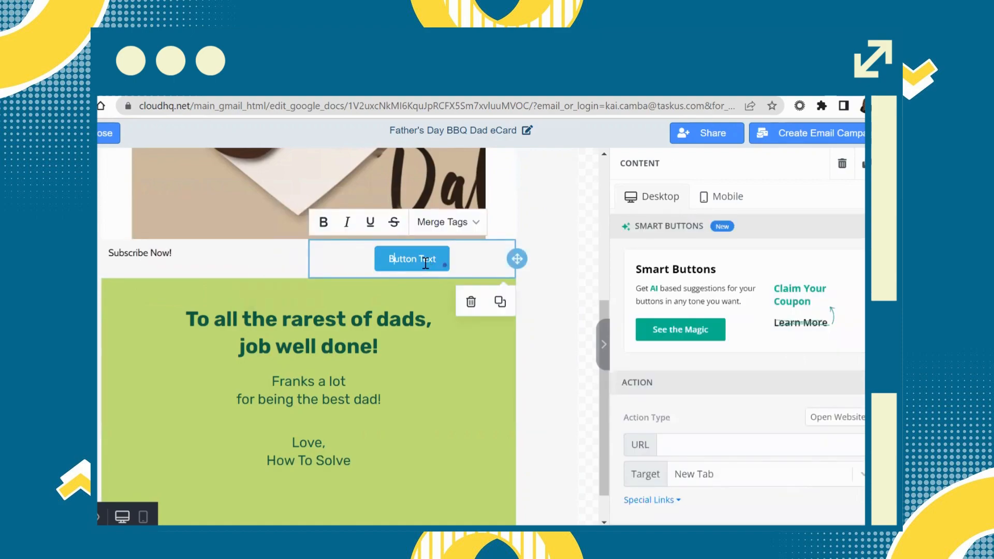
{"action": "key", "text": "BackSpace"}
{"action": "key", "text": "BackSpace"}
{"action": "key", "text": "BackSpace"}
{"action": "key", "text": "BackSpace"}
{"action": "key", "text": "BackSpace"}
{"action": "key", "text": "BackSpace"}
{"action": "key", "text": "BackSpace"}
{"action": "key", "text": "BackSpace"}
{"action": "key", "text": "BackSpace"}
{"action": "key", "text": "BackSpace"}
{"action": "key", "text": "BackSpace"}
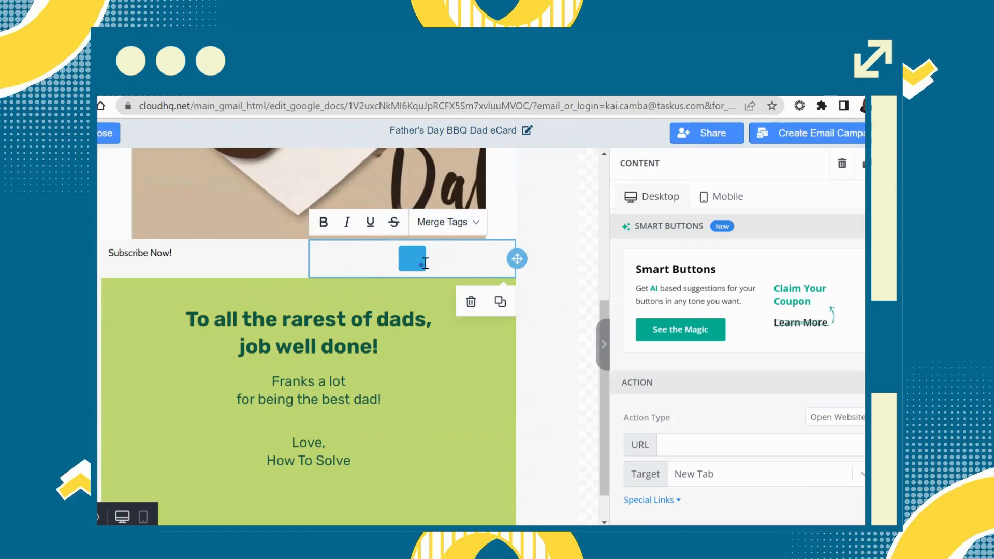
{"action": "type", "text": "SUBSCRI"}
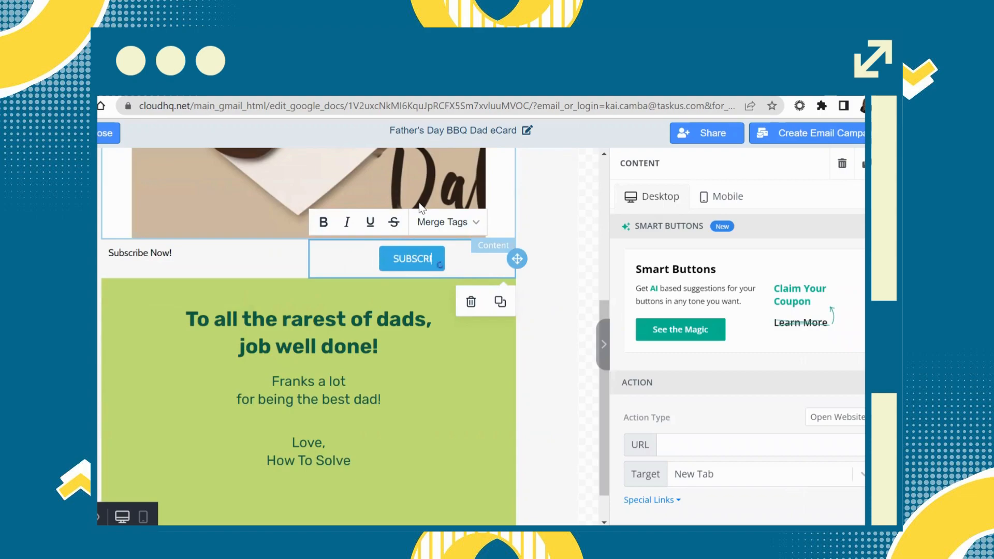
{"action": "type", "text": "BE!"}
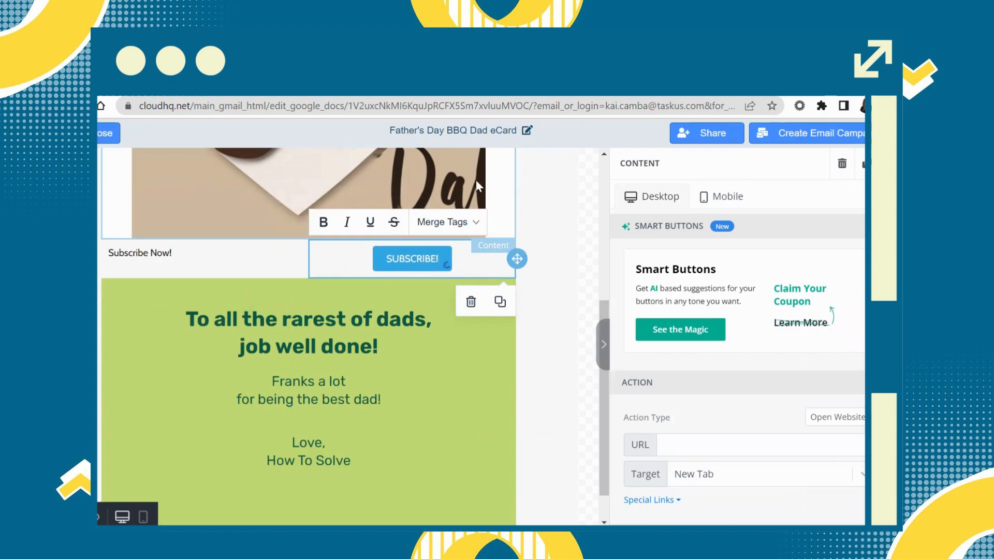
{"action": "left_click", "coordinate": [892, 163]}
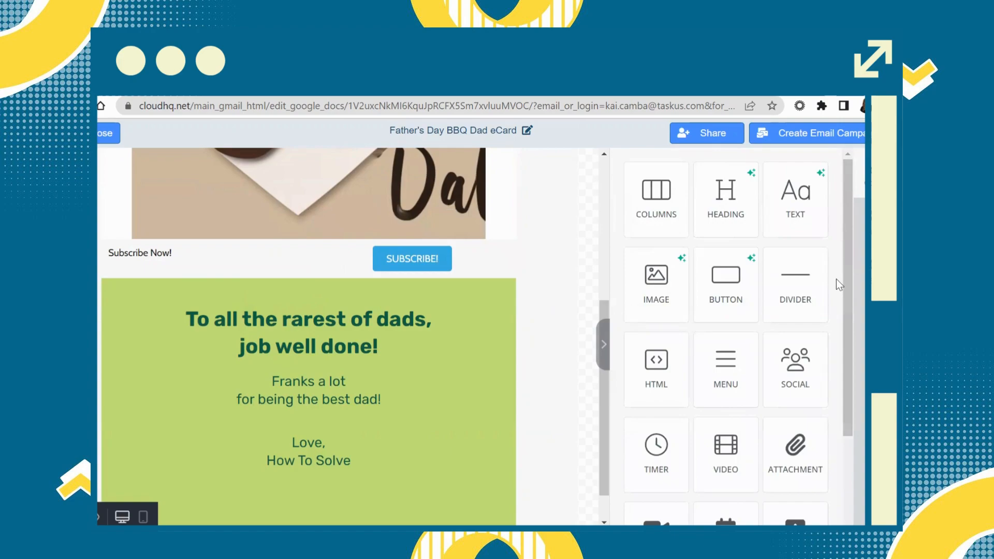
Place an image block above the heading in the green section and close its settings
{"action": "scroll", "coordinate": [512, 399], "scroll_direction": "down", "scroll_amount": 1}
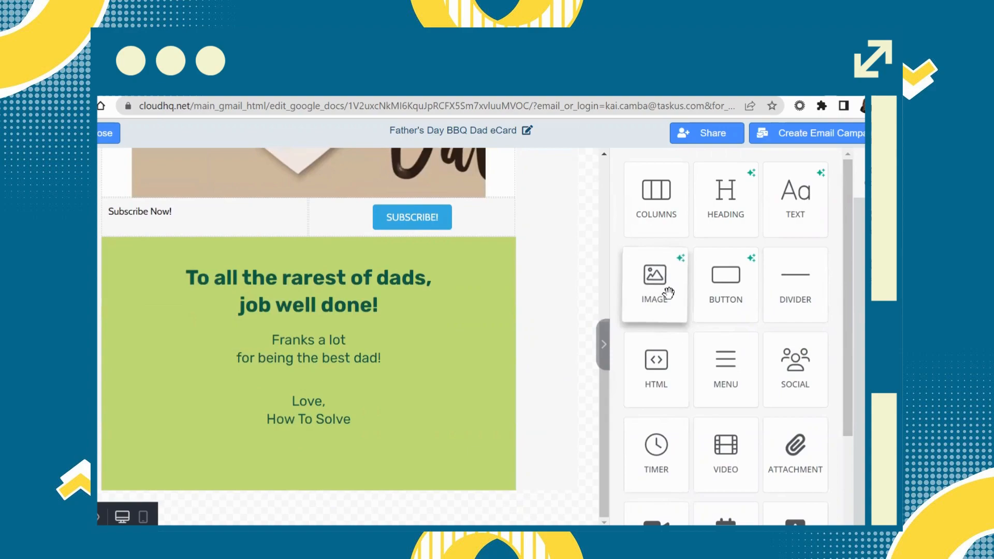
{"action": "left_click_drag", "start_coordinate": [668, 293], "coordinate": [307, 252]}
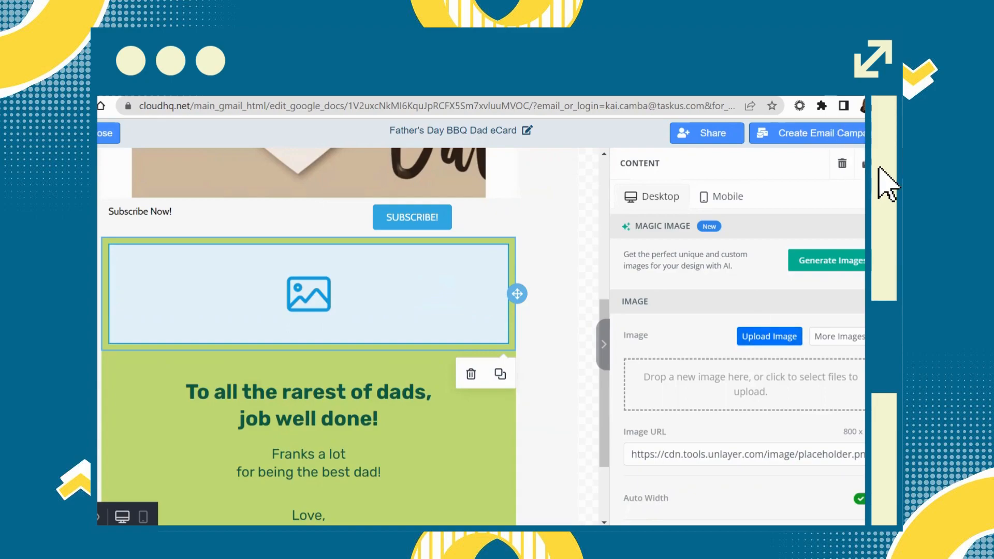
{"action": "left_click", "coordinate": [861, 163]}
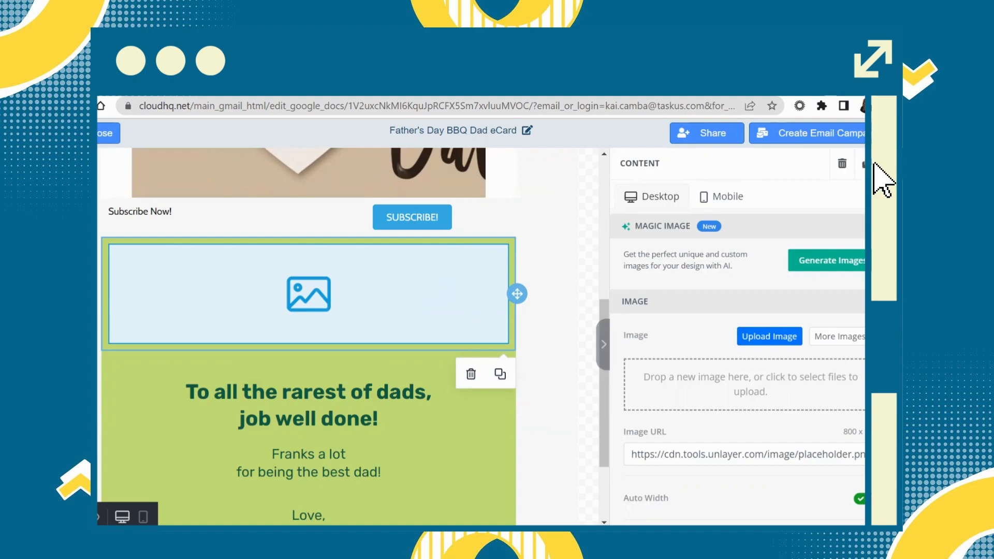
{"action": "left_click", "coordinate": [856, 148]}
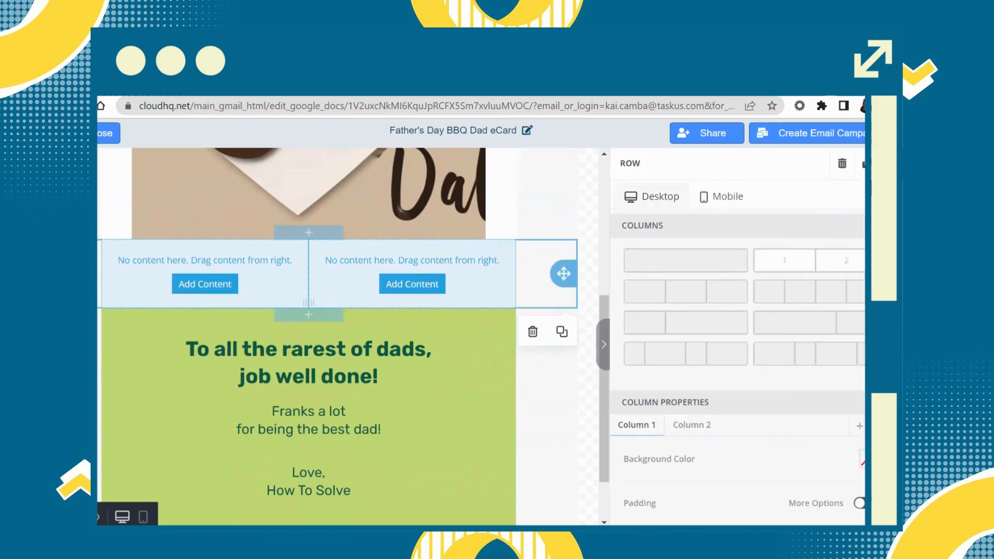
{"action": "left_click", "coordinate": [875, 160]}
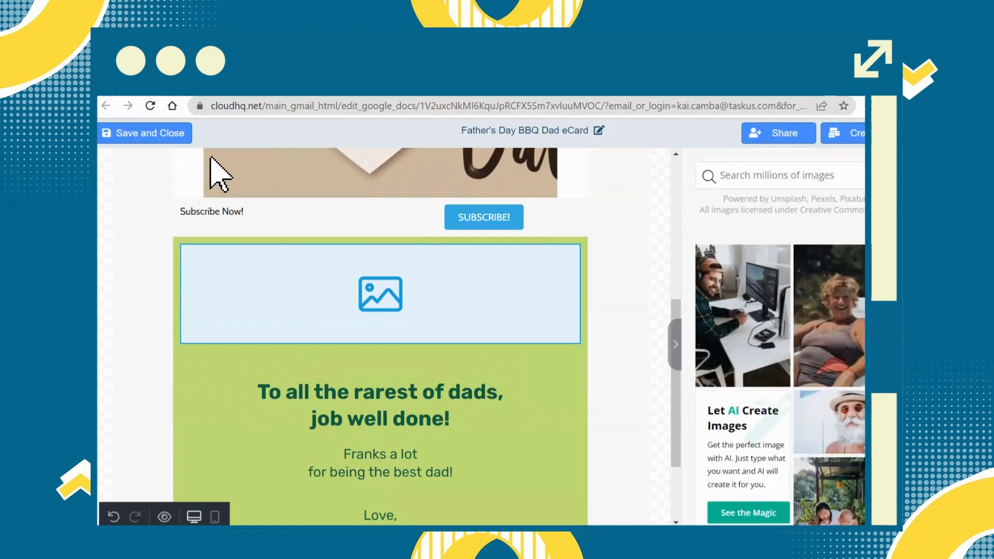
Save and close the eCard template, and open it for editing in the email from My Templates
{"action": "left_click", "coordinate": [182, 132]}
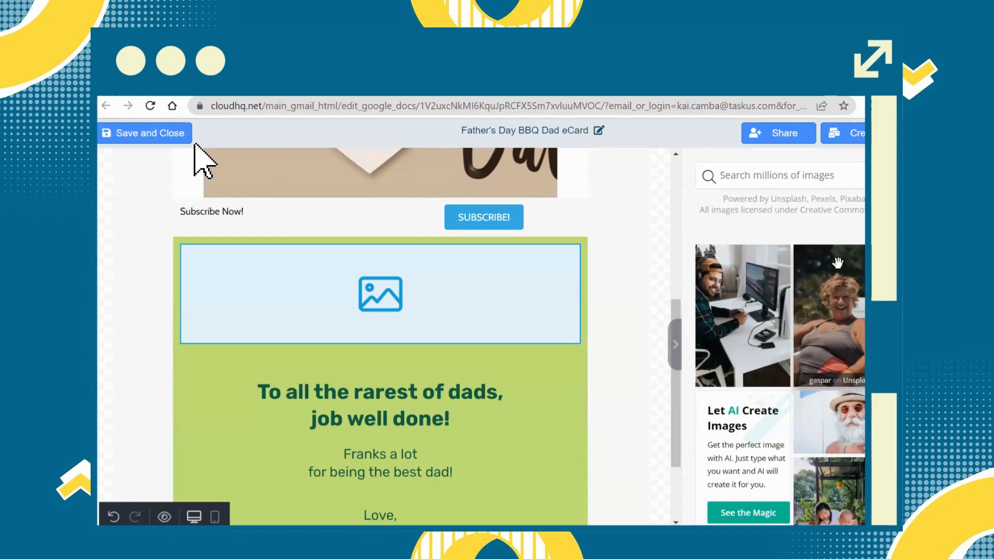
{"action": "left_click", "coordinate": [168, 135]}
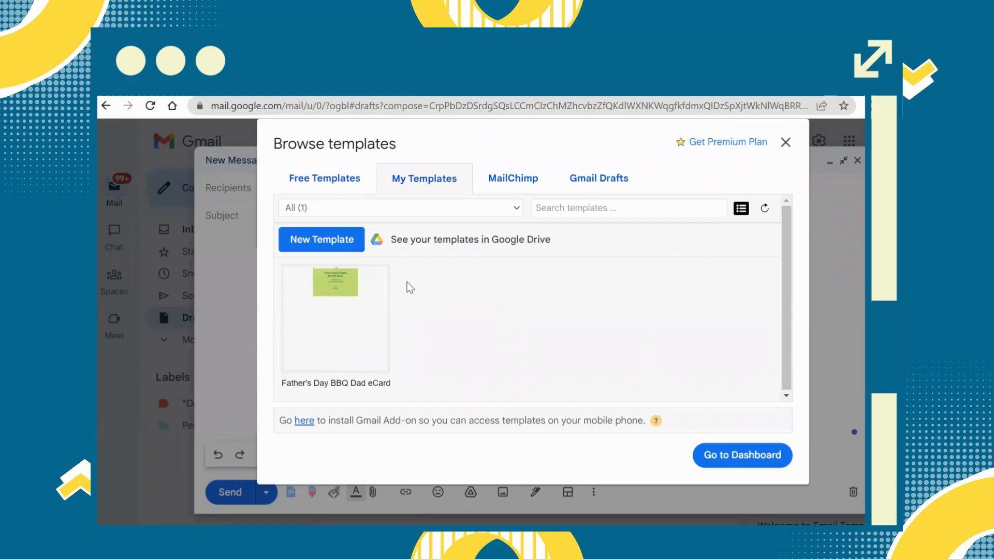
{"action": "mouse_move", "coordinate": [337, 308]}
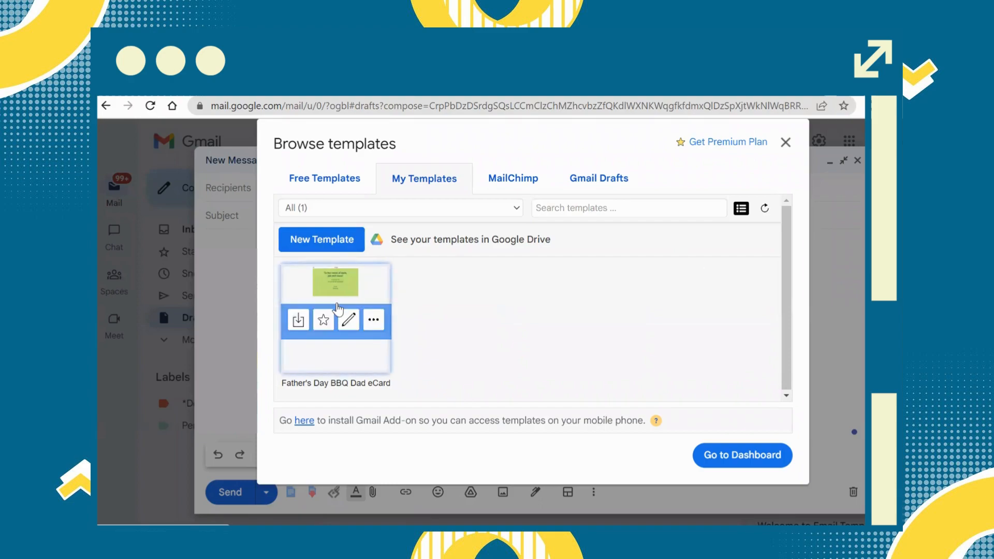
{"action": "left_click", "coordinate": [349, 320]}
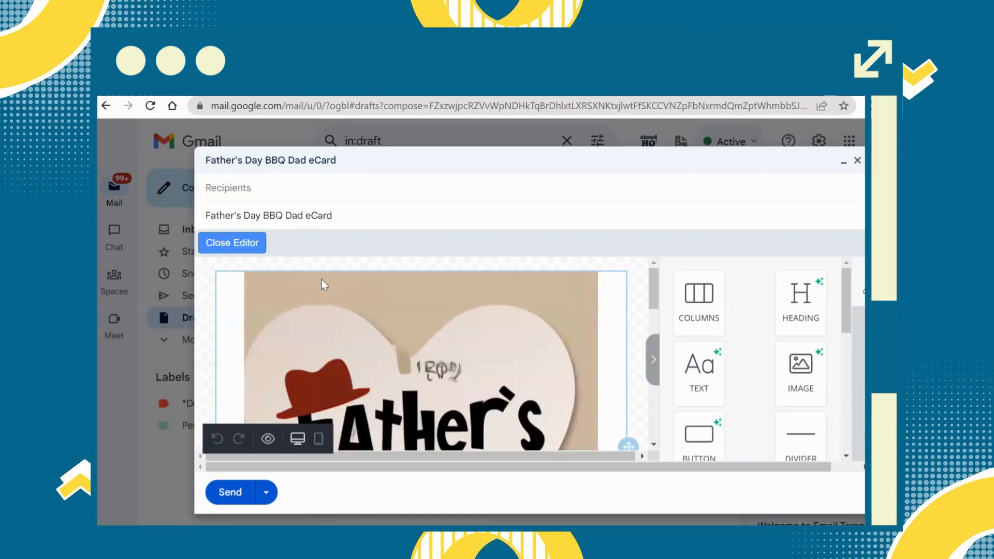
Enter the recipient for the Father's Day BBQ Dad eCard email and send it
{"action": "left_click", "coordinate": [366, 186]}
{"action": "left_click", "coordinate": [365, 186]}
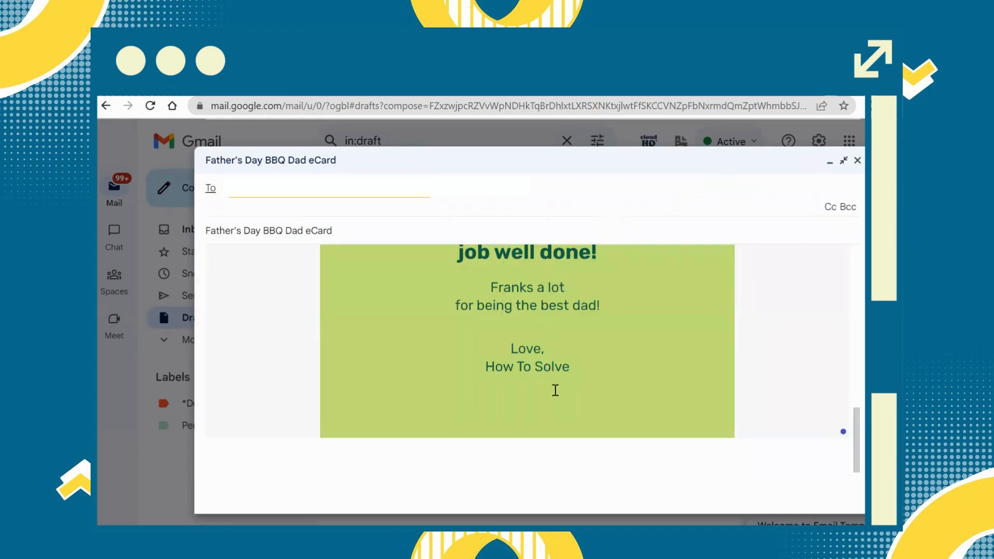
{"action": "left_click", "coordinate": [753, 413]}
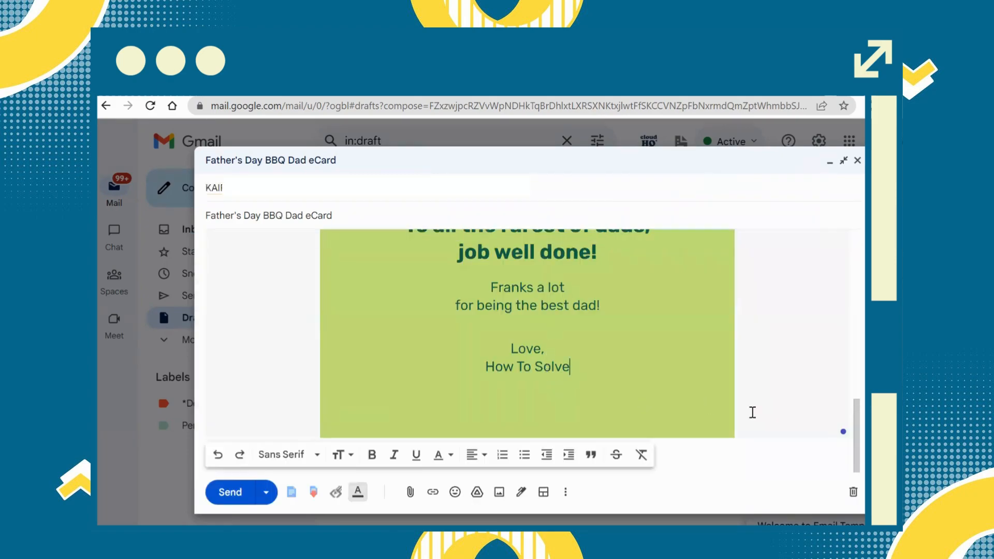
{"action": "left_click", "coordinate": [222, 493]}
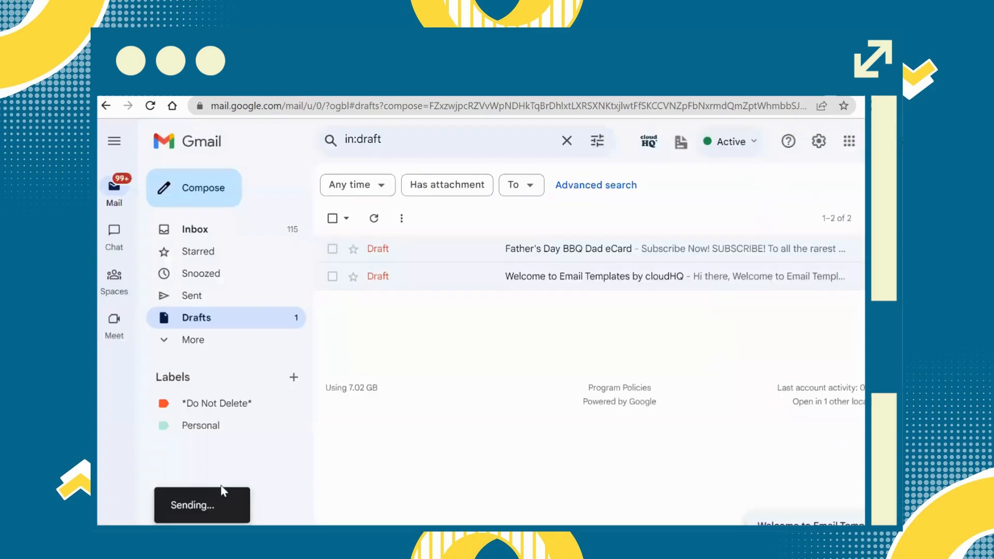
Open the sent Father's Day BBQ Dad eCard email and review its picture, subscribe row and green message section
{"action": "left_click", "coordinate": [281, 305]}
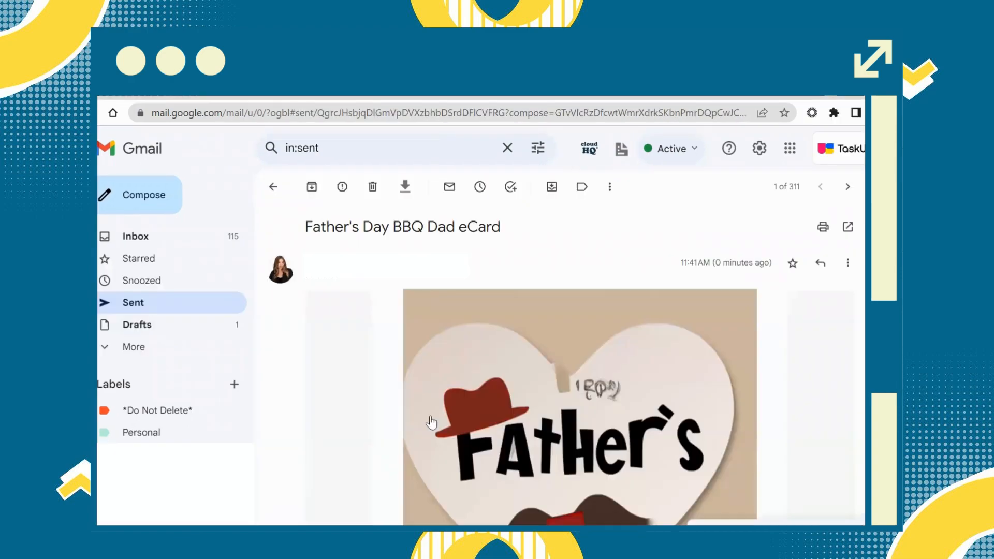
{"action": "scroll", "coordinate": [431, 423], "scroll_direction": "down", "scroll_amount": 5}
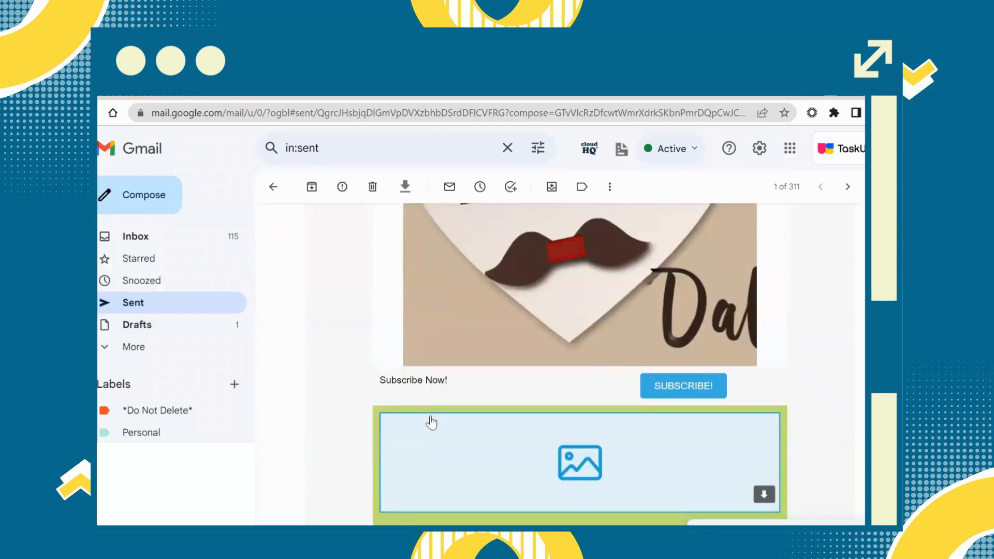
{"action": "scroll", "coordinate": [431, 423], "scroll_direction": "down", "scroll_amount": 1}
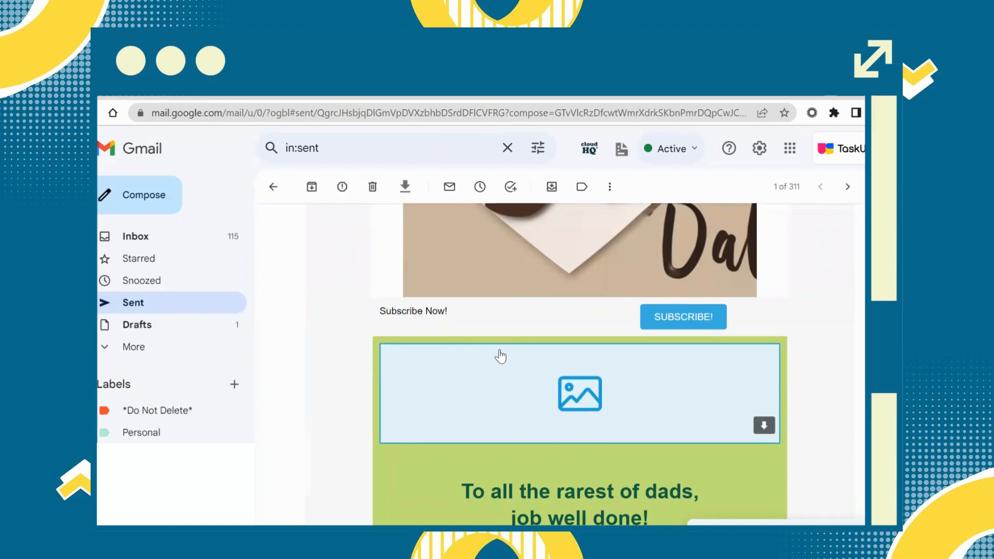
{"action": "scroll", "coordinate": [500, 356], "scroll_direction": "down", "scroll_amount": 1}
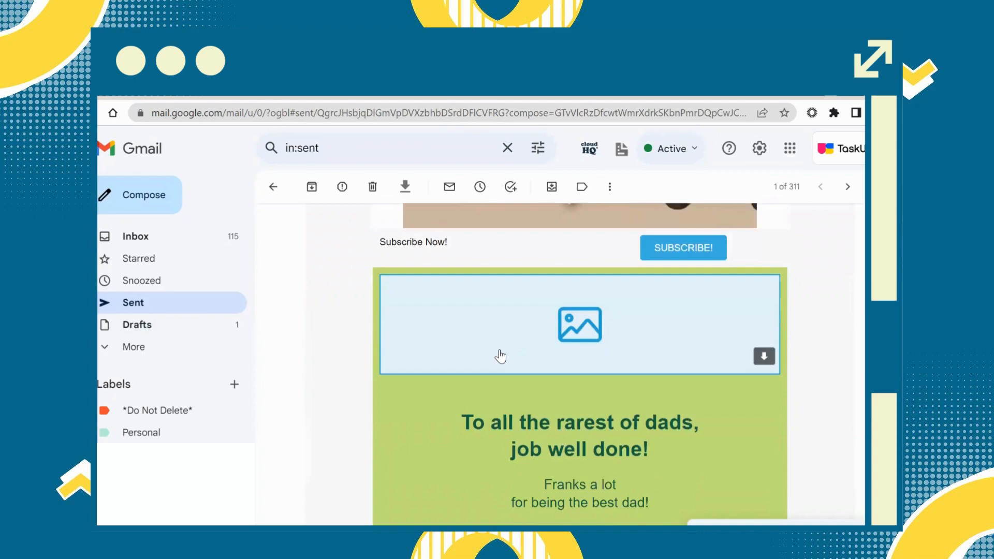
{"action": "scroll", "coordinate": [500, 356], "scroll_direction": "down", "scroll_amount": 2}
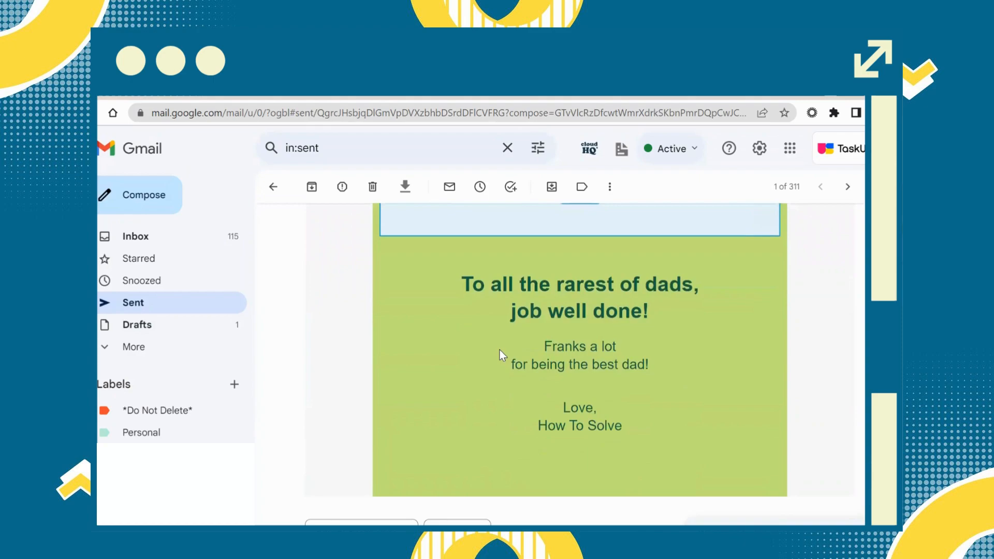
{"action": "scroll", "coordinate": [500, 357], "scroll_direction": "down", "scroll_amount": 1}
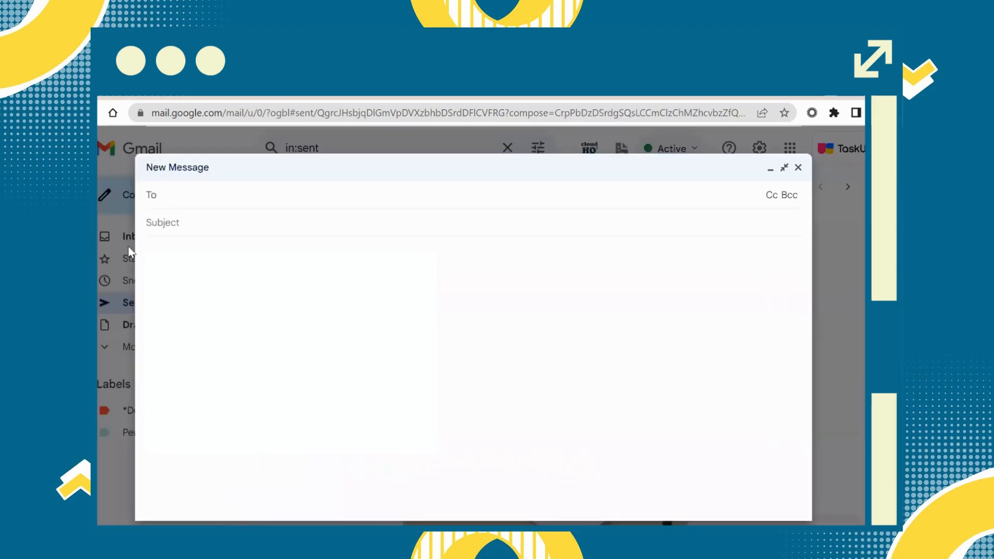
Open the template browser from a new message and show the saved templates
{"action": "left_click", "coordinate": [169, 244]}
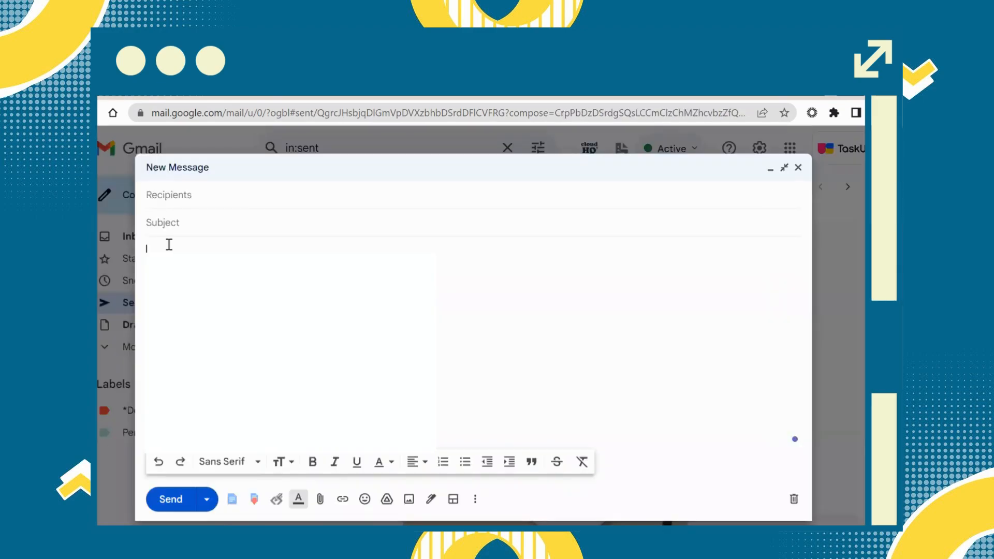
{"action": "left_click", "coordinate": [232, 498]}
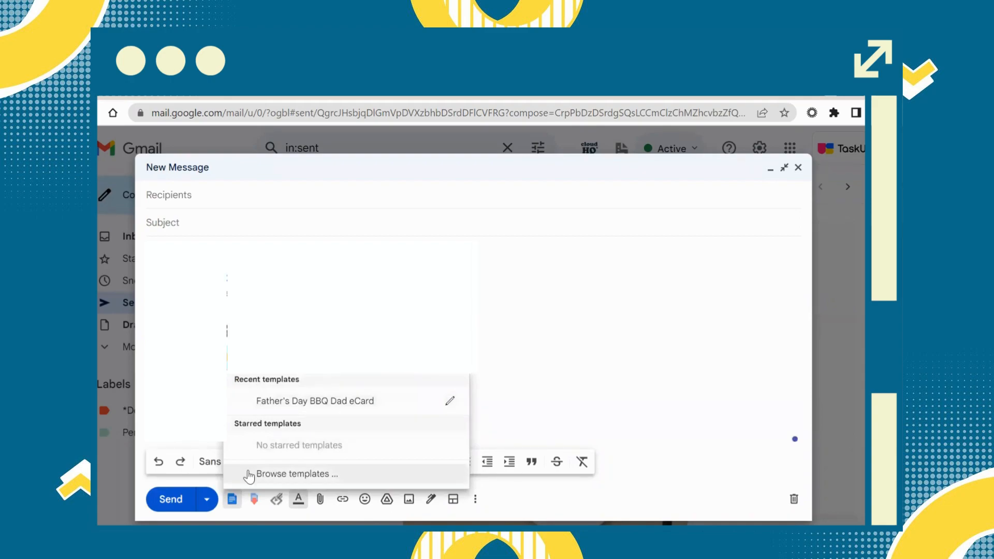
{"action": "left_click", "coordinate": [292, 474]}
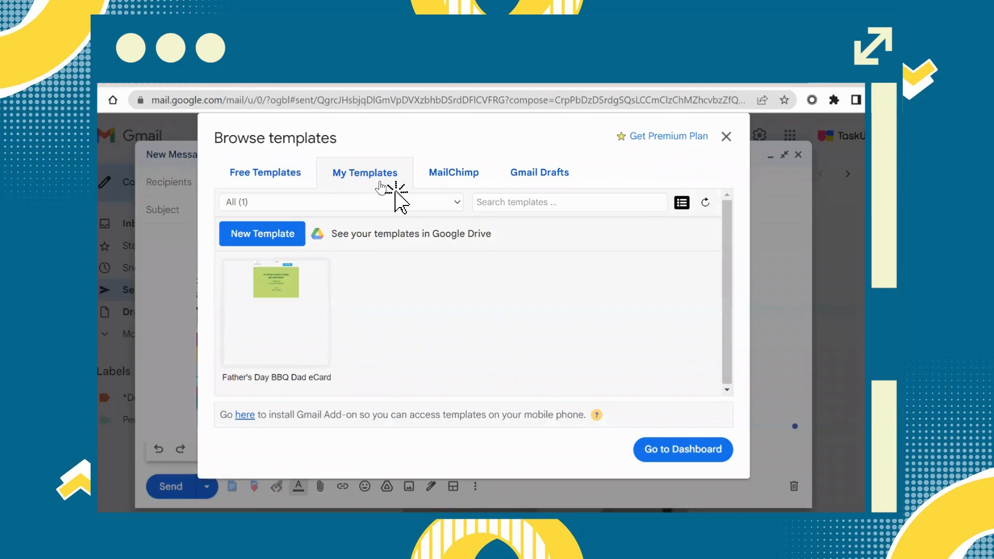
Look at the saved eCard's extra options and actions, and switch to the free templates
{"action": "mouse_move", "coordinate": [293, 351]}
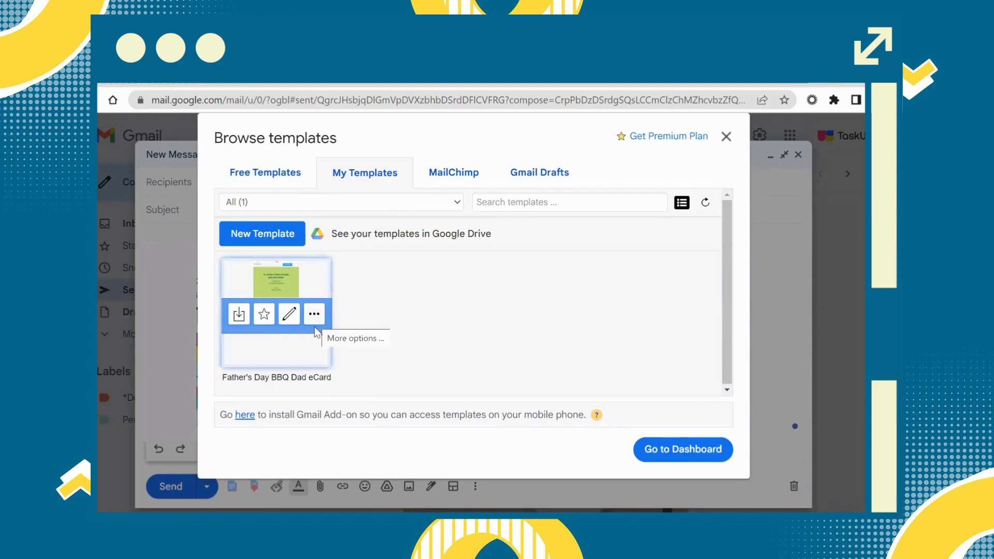
{"action": "left_click", "coordinate": [315, 326]}
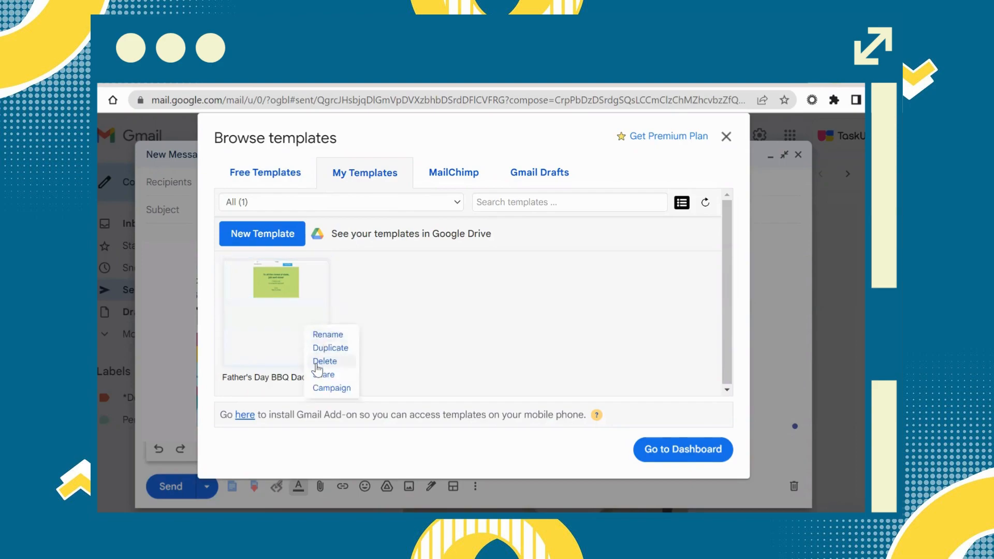
{"action": "mouse_move", "coordinate": [241, 315]}
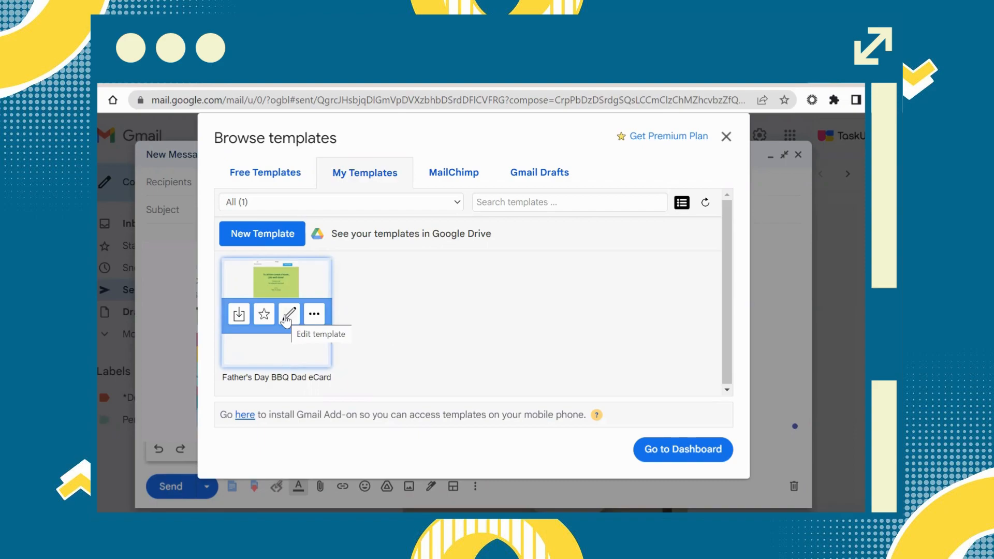
{"action": "left_click", "coordinate": [264, 187]}
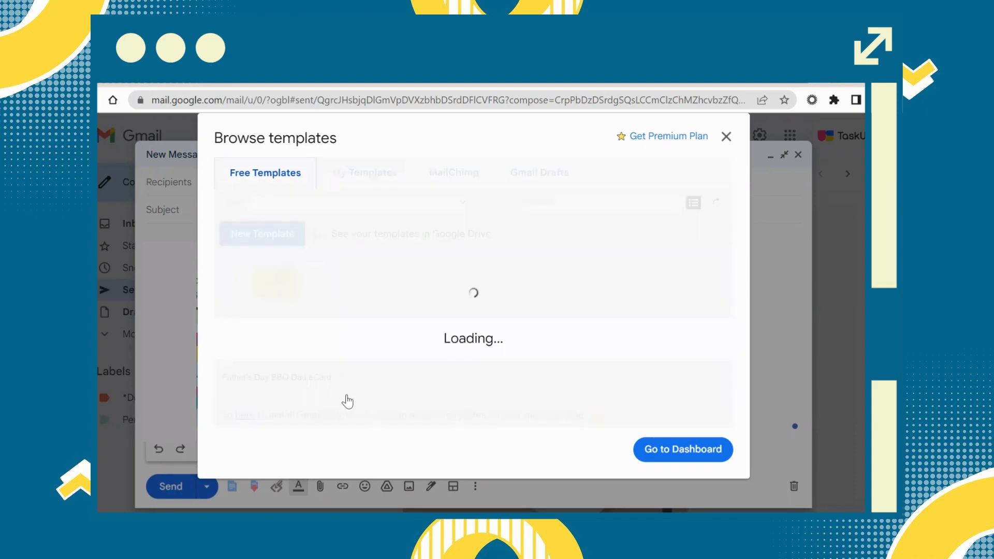